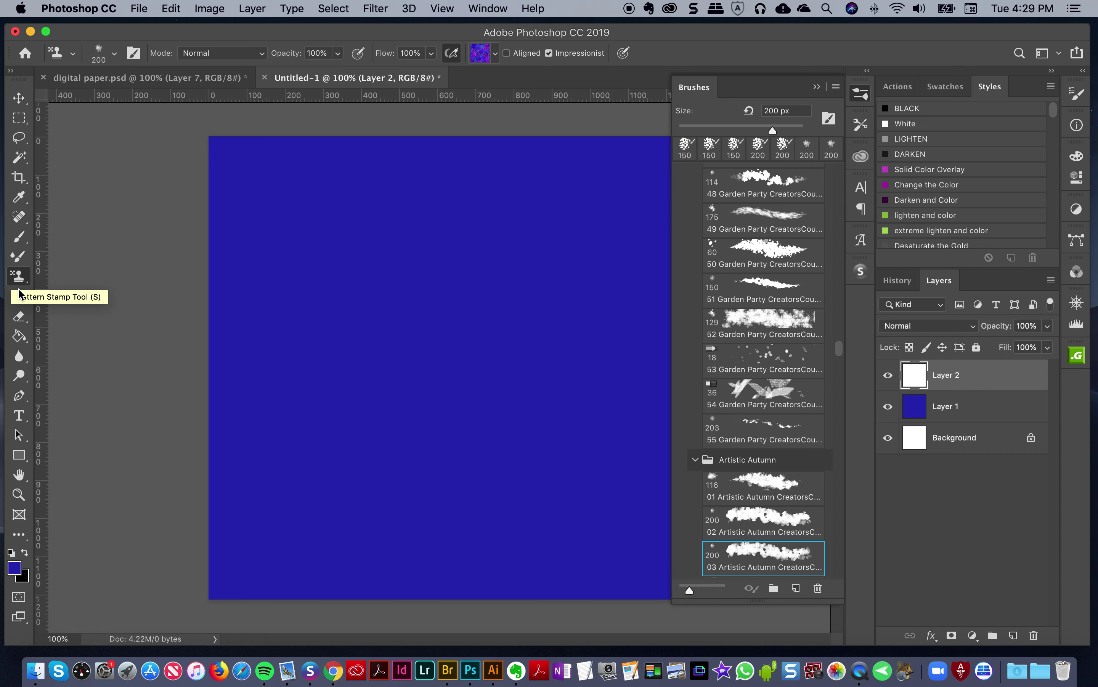
Step: Choose the 04 Artistic Autumn CreatorsCoutureTM brush at 149 px for the Pattern Stamp tool
scroll(776, 482, "down", 5)
left_click(780, 484)
left_click(775, 361)
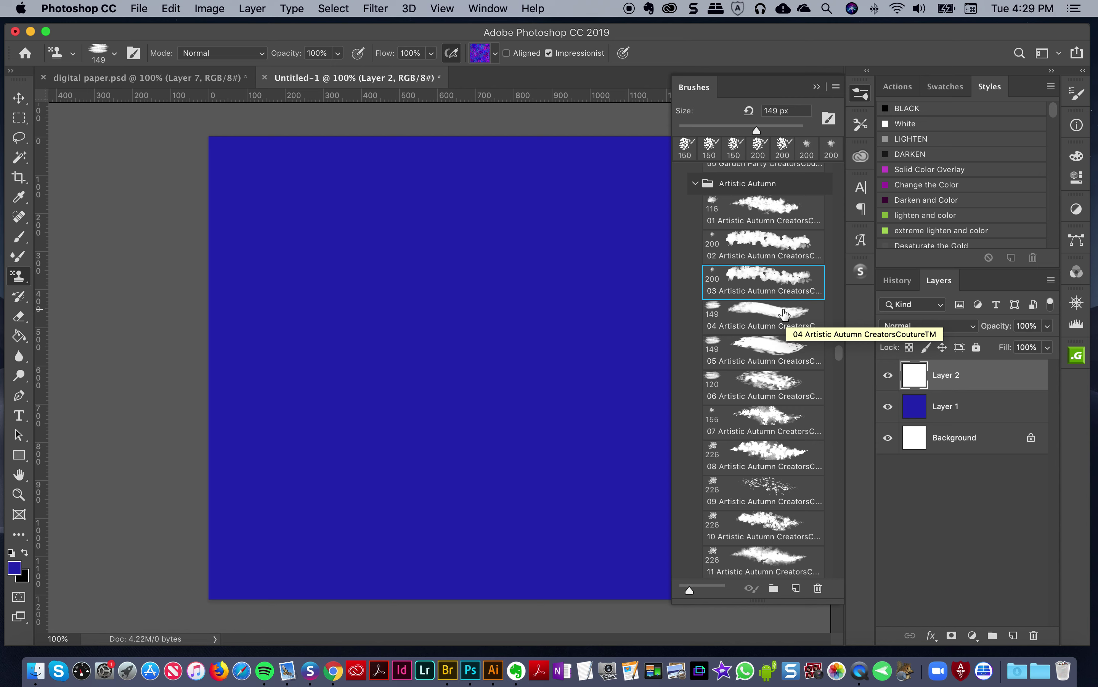
left_click(784, 313)
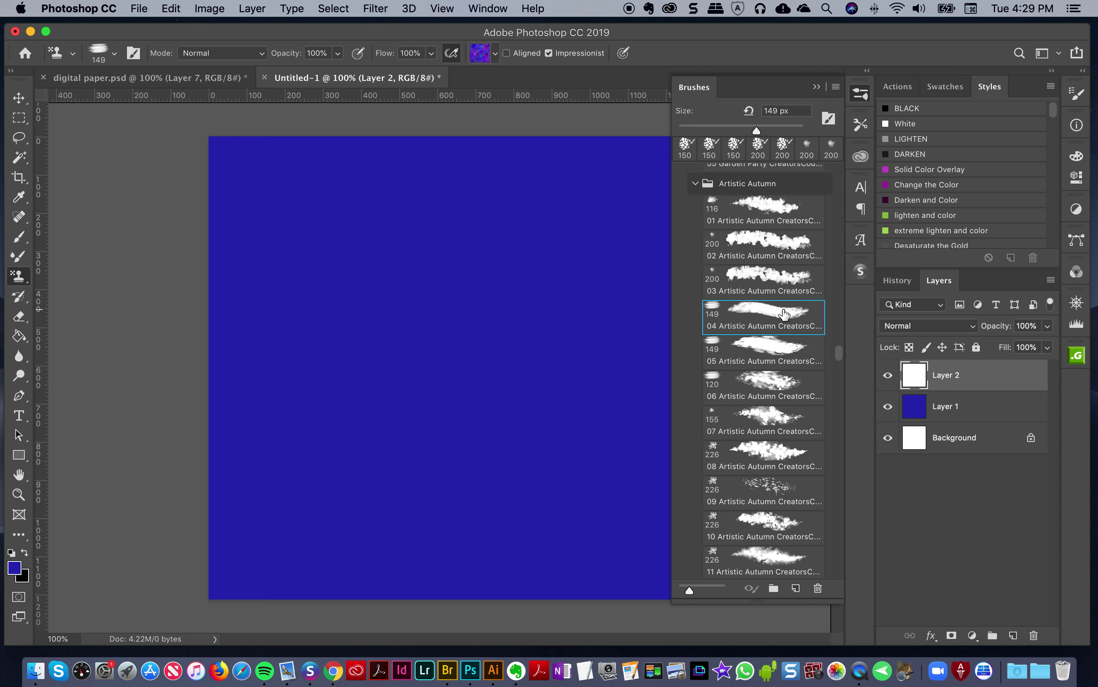
left_click_drag(368, 171, 352, 561)
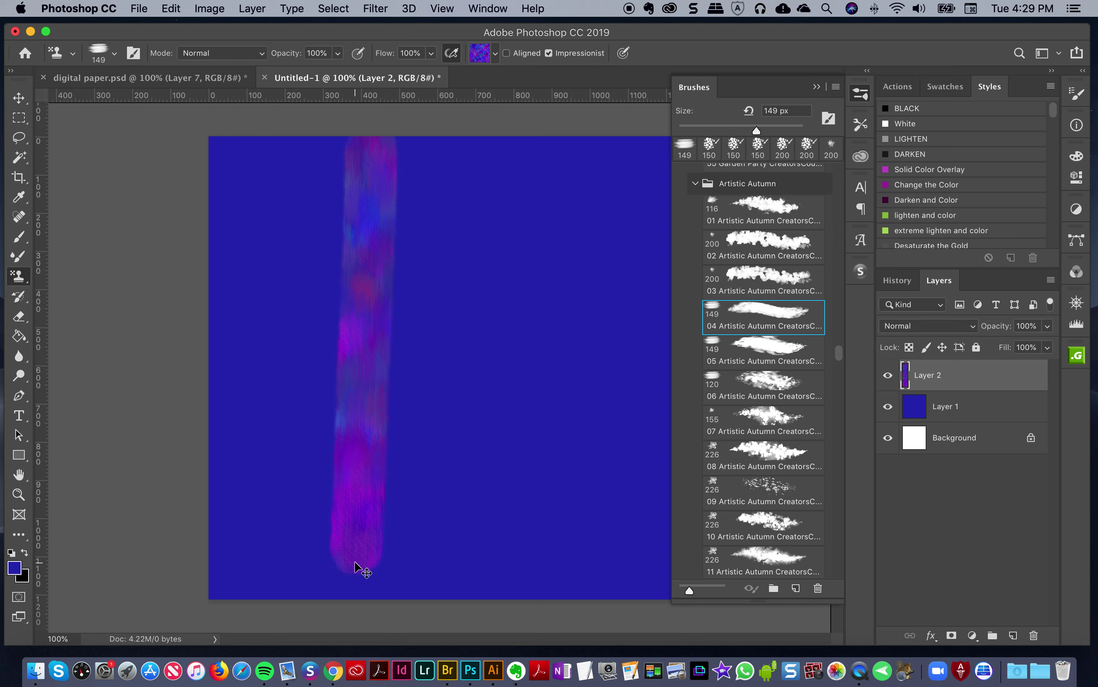
key("super+z")
mouse_move(362, 162)
left_mouse_down()
mouse_move(328, 633)
mouse_move(340, 654)
left_mouse_up()
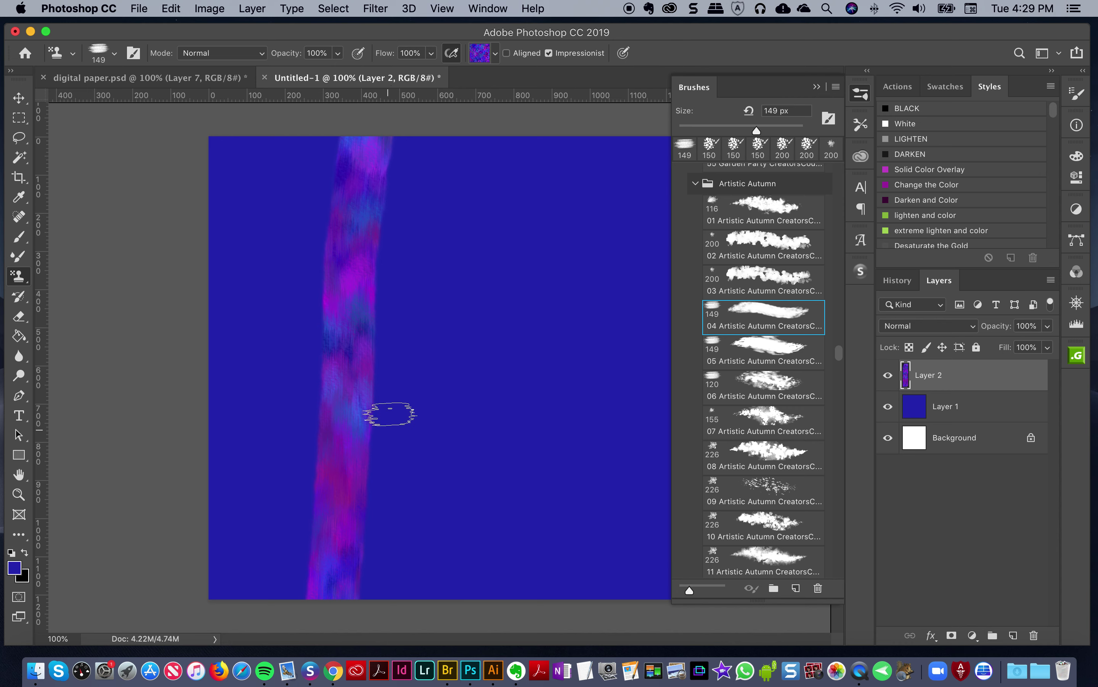
key("super+z")
Step: Choose Pattern 801 as the pattern for the Pattern Stamp tool
left_click(480, 52)
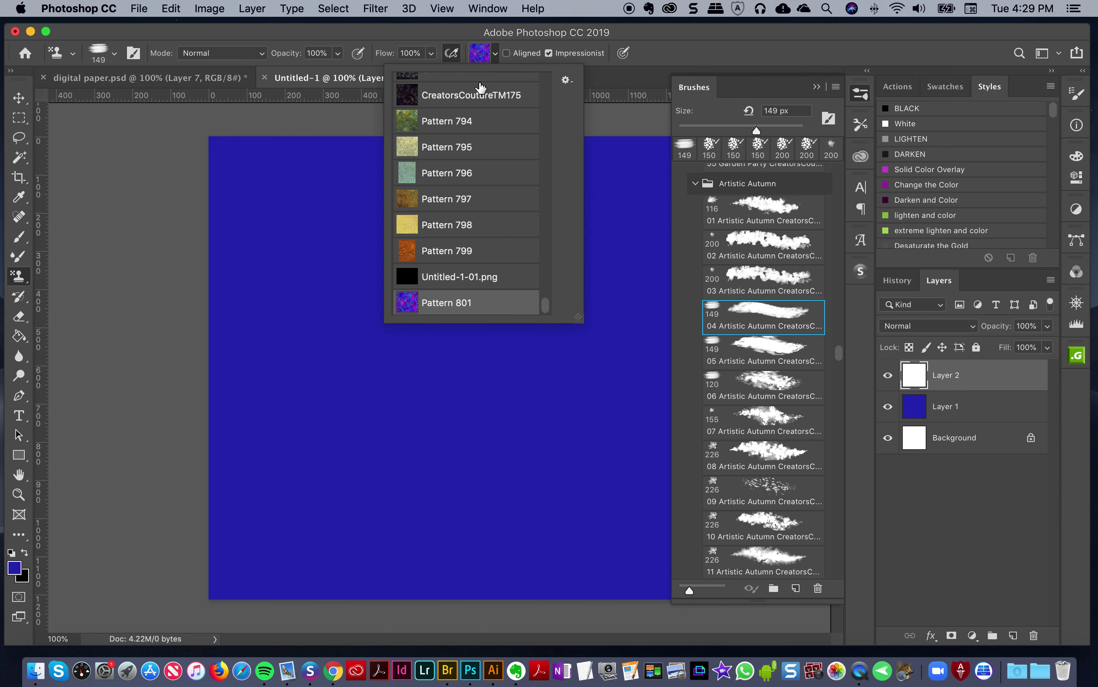
left_click(444, 283)
left_click(446, 305)
left_click(654, 66)
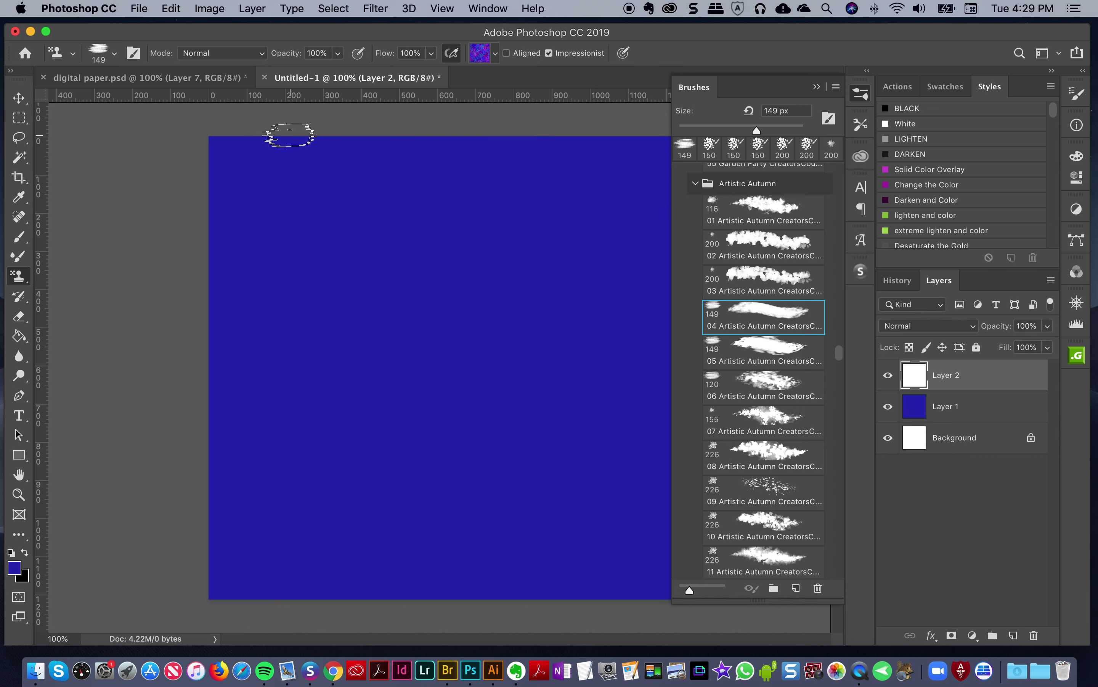
Step: Paint three straight, full-height vertical pattern stripes on Layer 2, leaving blue gaps between them
left_click_drag(287, 129, 233, 609)
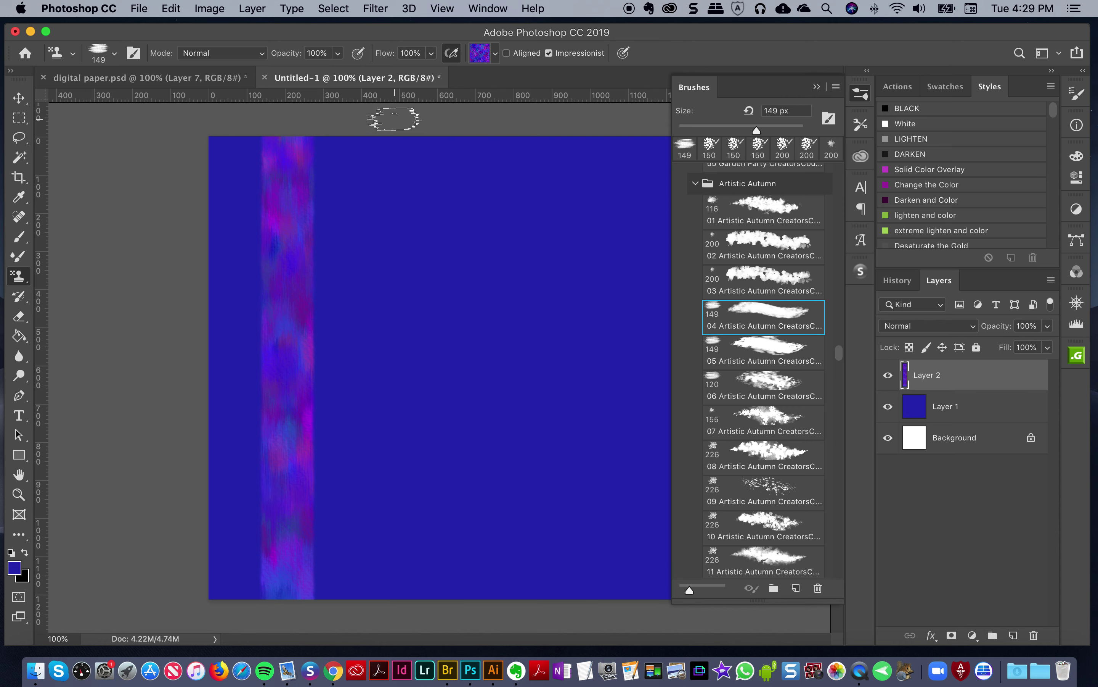
mouse_move(387, 172)
left_mouse_down()
mouse_move(369, 382)
mouse_move(416, 172)
left_mouse_up()
key("super+z")
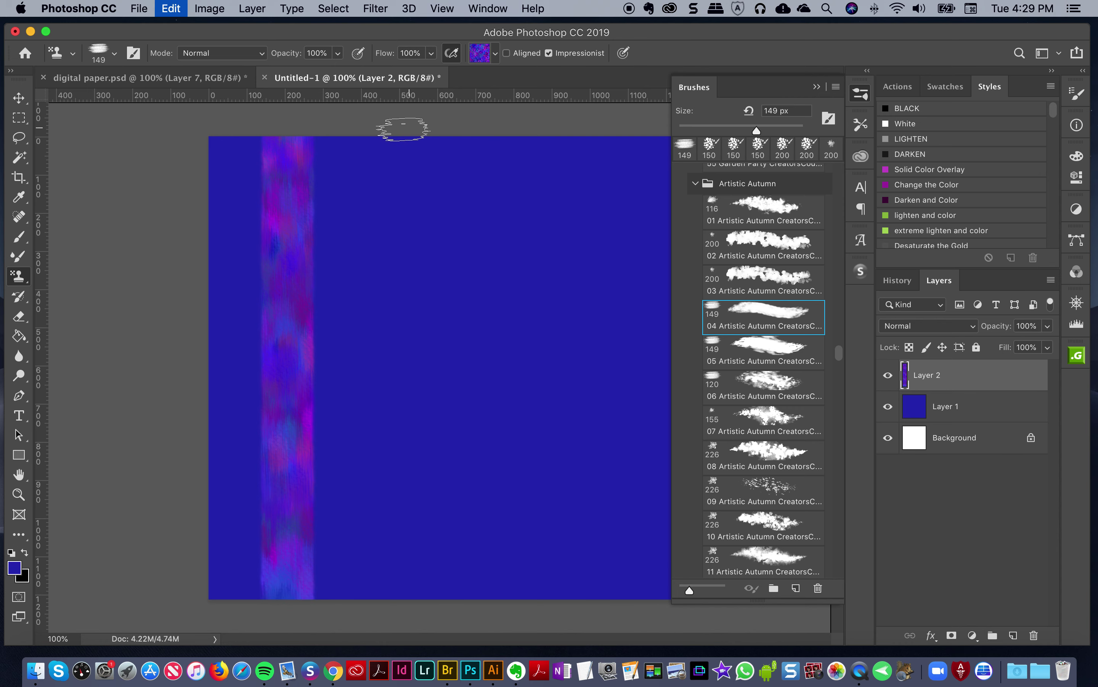
mouse_move(392, 123)
left_mouse_down()
mouse_move(379, 373)
mouse_move(345, 672)
left_mouse_up()
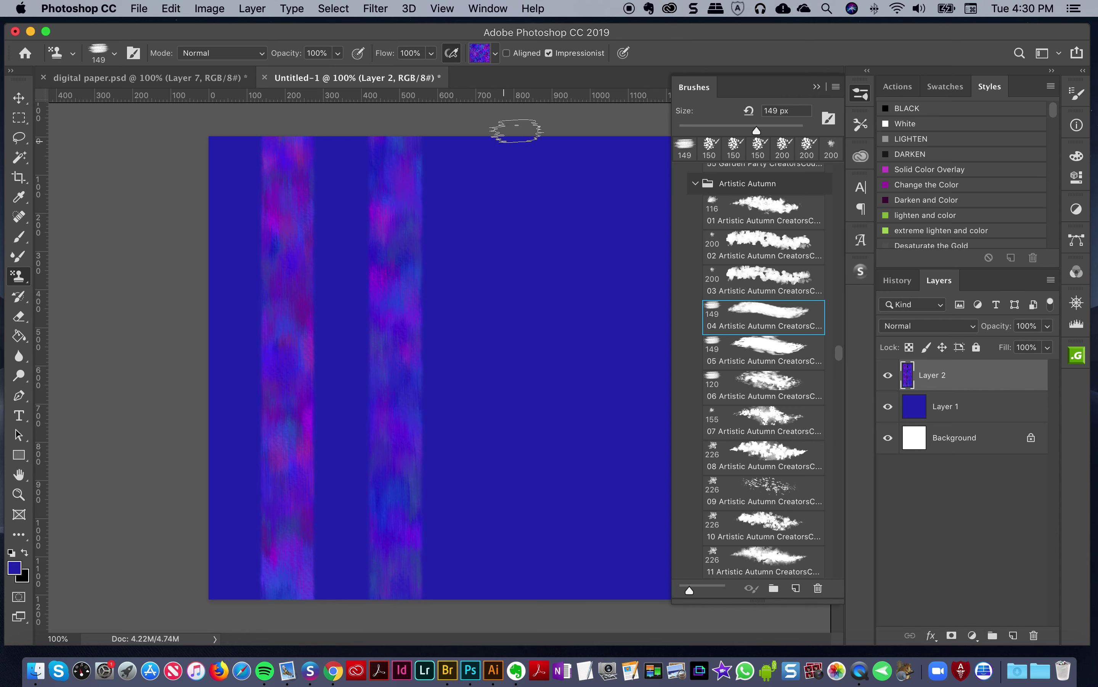
left_click(559, 115, "shift")
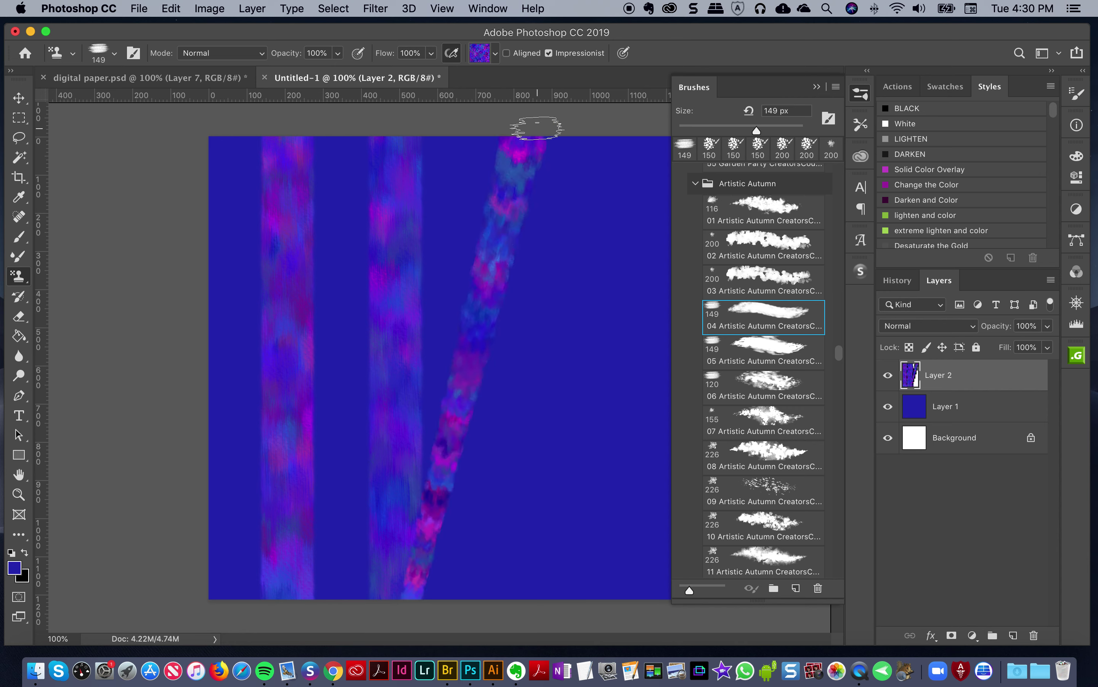
key("super+z")
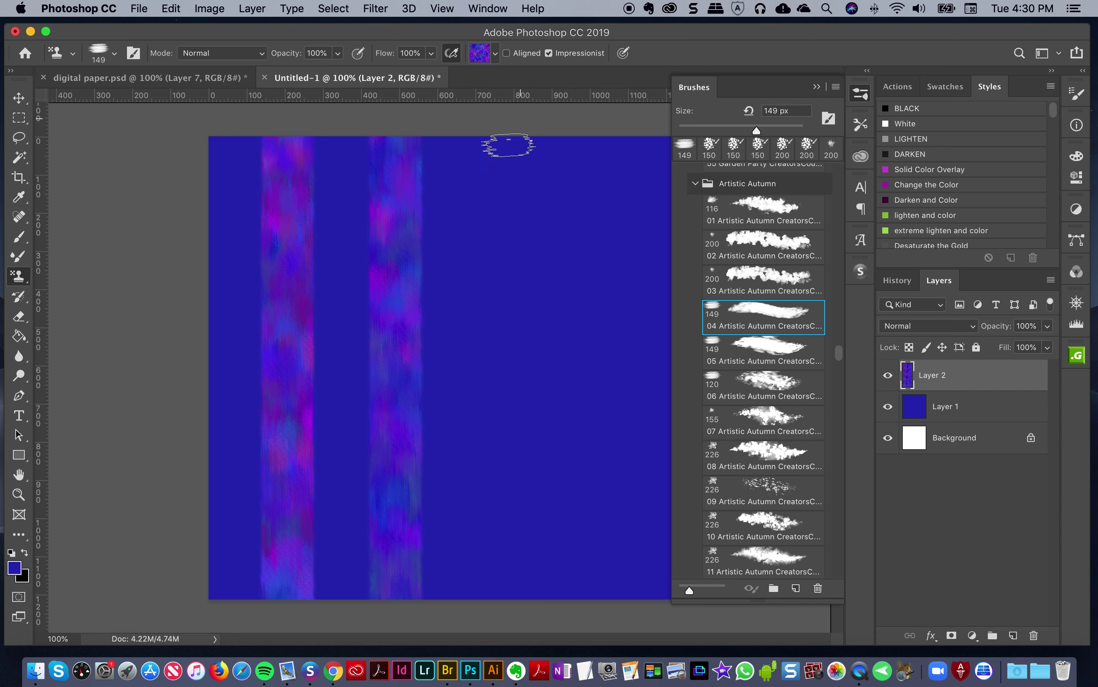
left_click_drag(508, 117, 448, 622)
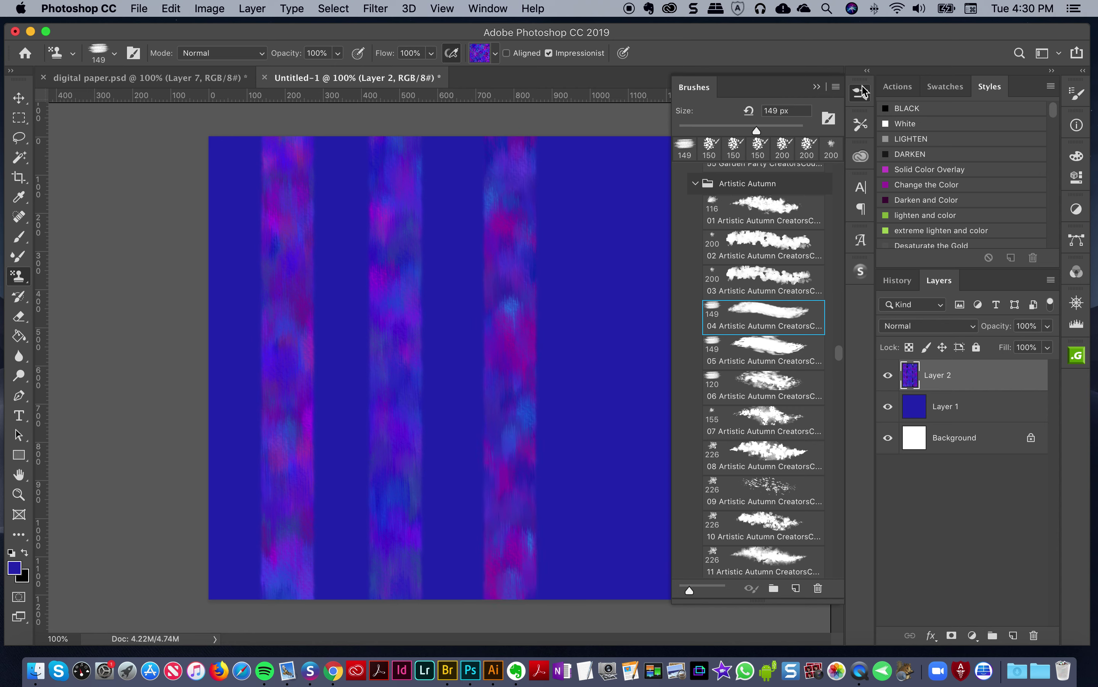
Step: Uncover the whole canvas and paint a fourth straight vertical pattern stripe near its right edge on Layer 2
left_click(862, 93)
left_click_drag(603, 123, 602, 347)
mouse_move(565, 416)
left_mouse_down()
mouse_move(549, 516)
mouse_move(559, 632)
left_mouse_up()
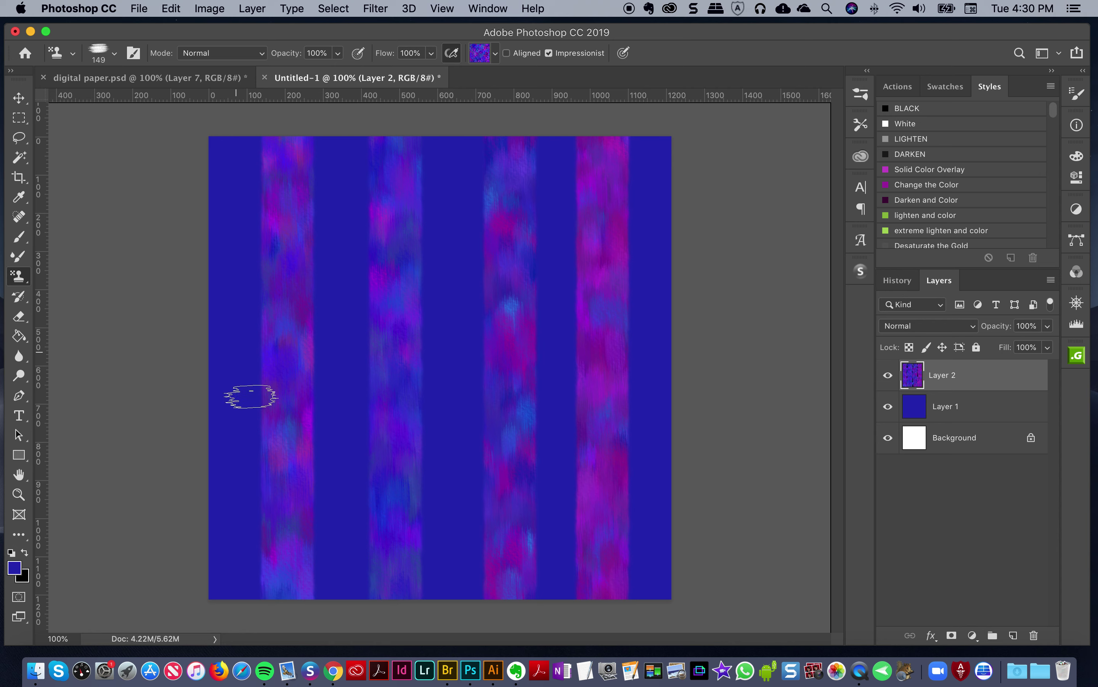
key("super+z")
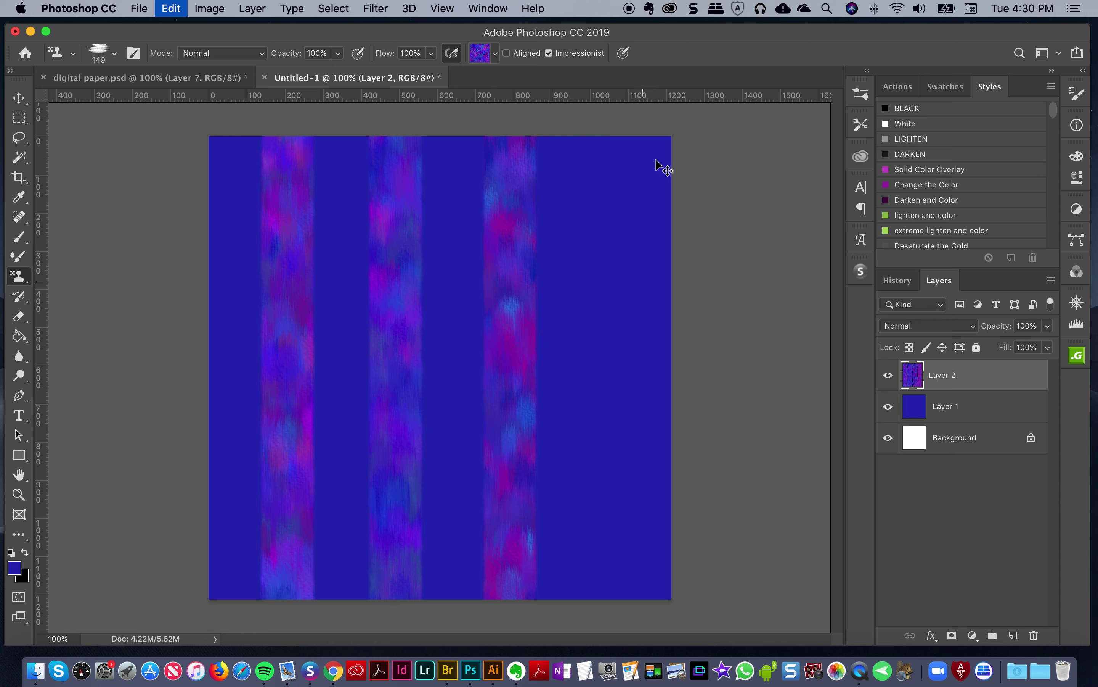
mouse_move(613, 128)
left_mouse_down()
mouse_move(600, 265)
mouse_move(610, 399)
left_mouse_up()
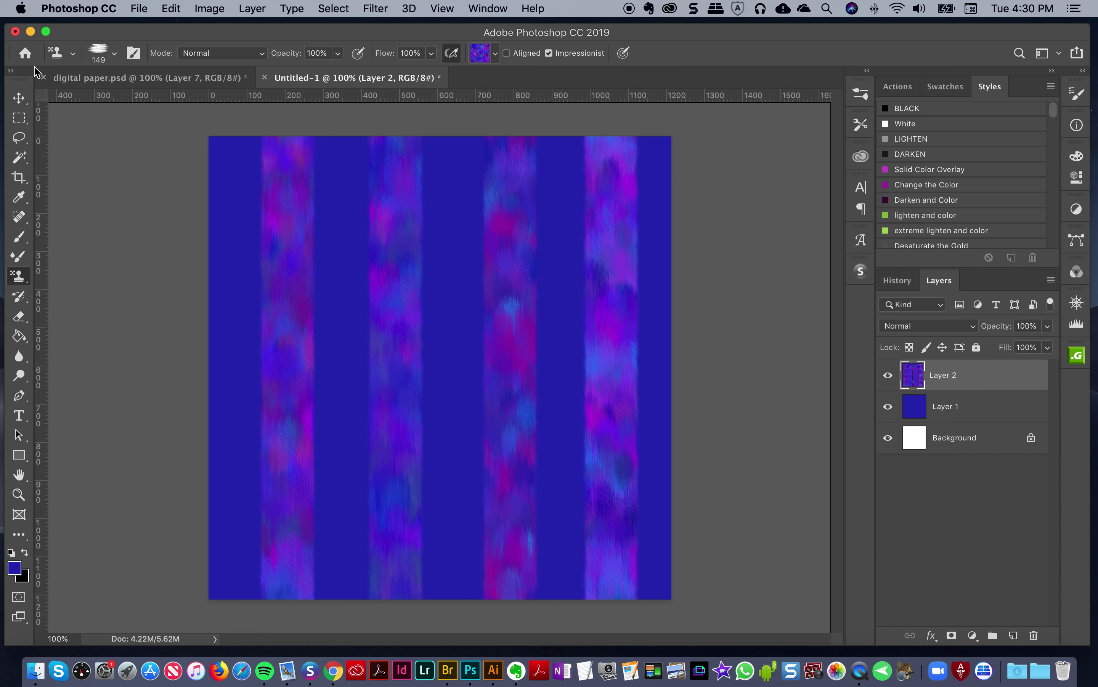
Step: Nudge the painted stripes on Layer 2 to the left by 20 px with the Move tool
left_click(20, 98)
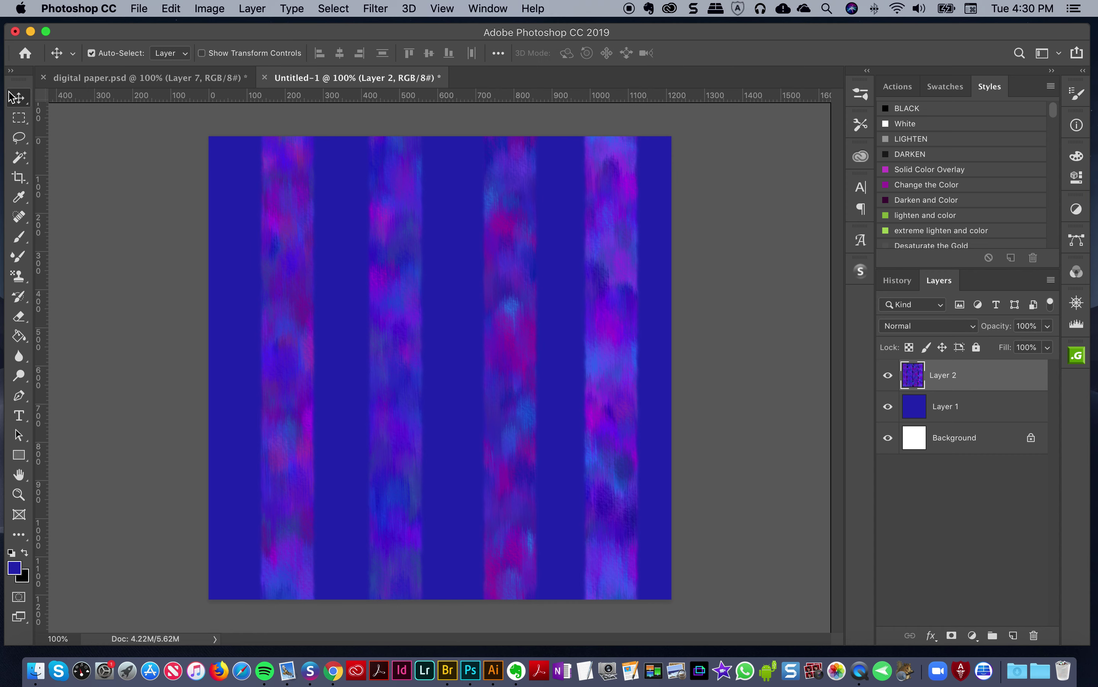
key("shift+Left")
key("shift+Left")
key("shift+Left")
key("shift+Right")
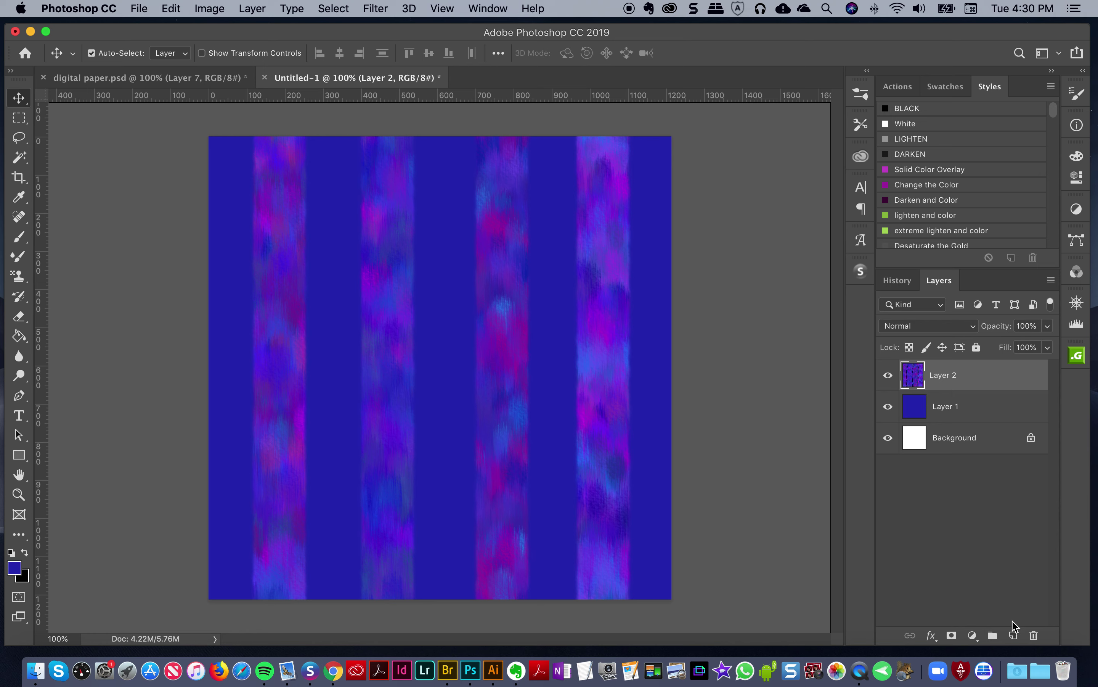
Step: Create a new layer above Layer 2 and apply the gold 1c style to it
left_click(1013, 635)
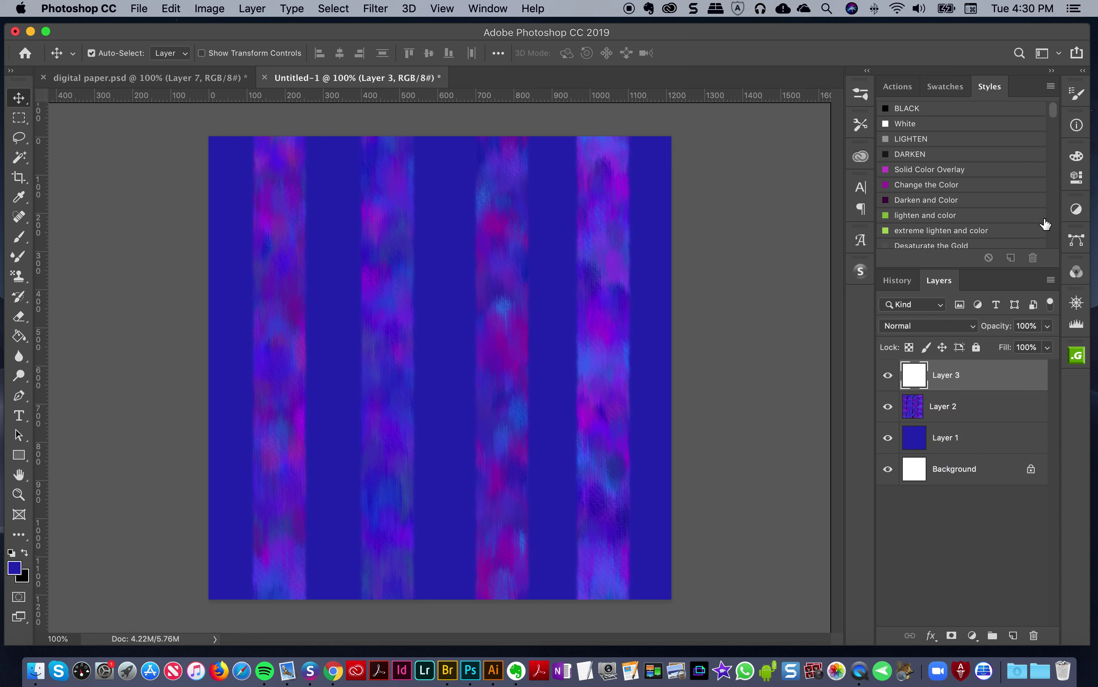
scroll(1052, 118, "down", 5)
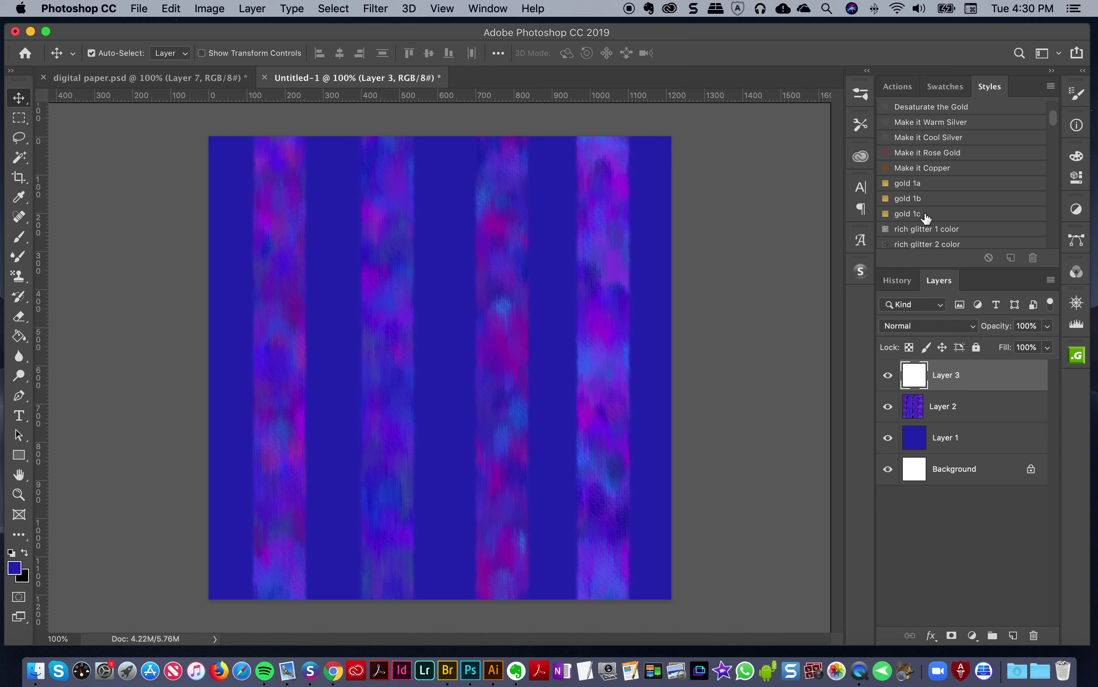
left_click(924, 214)
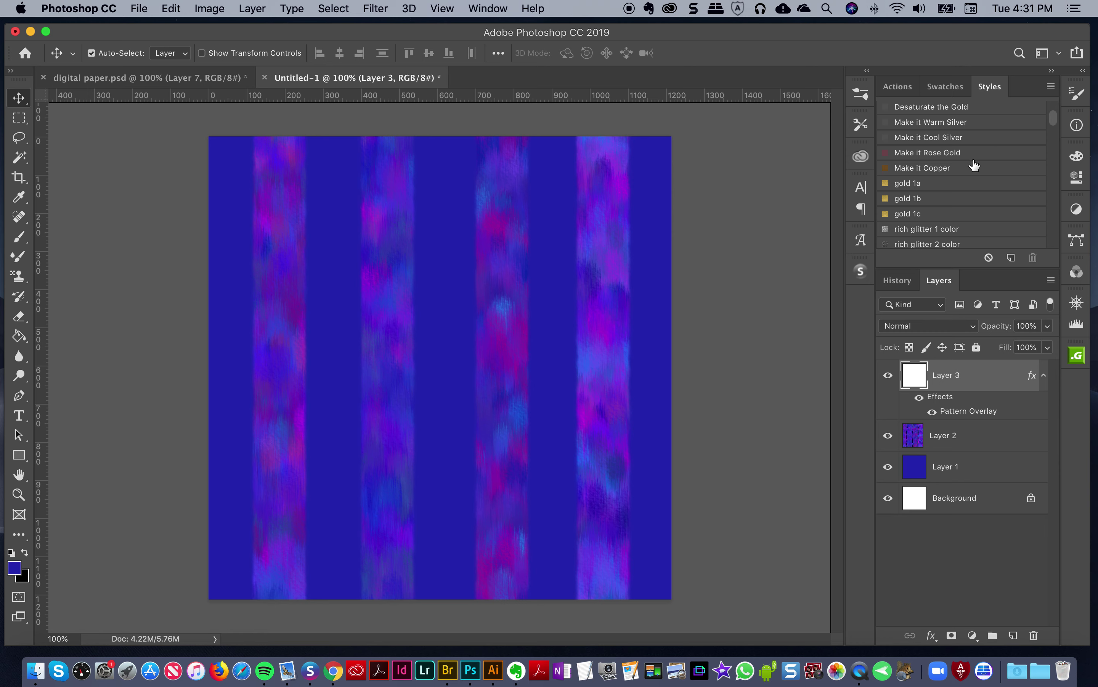
Step: Switch to the Brush tool with the sea 14 brush and set its size to 150 px
left_click(860, 127)
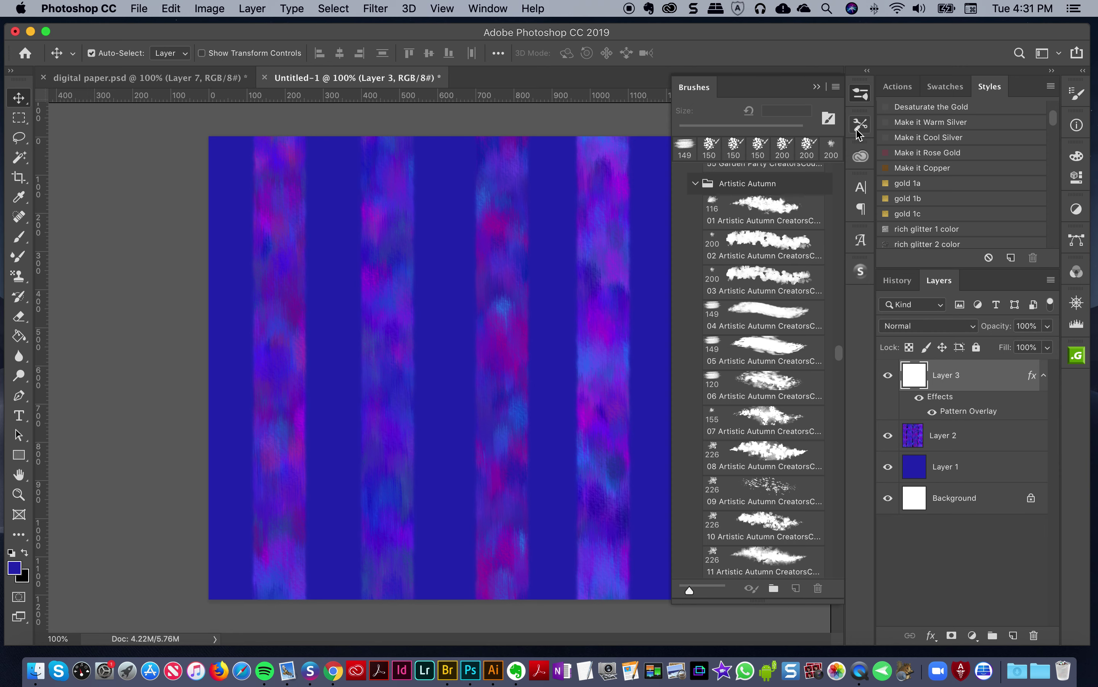
left_click(861, 96)
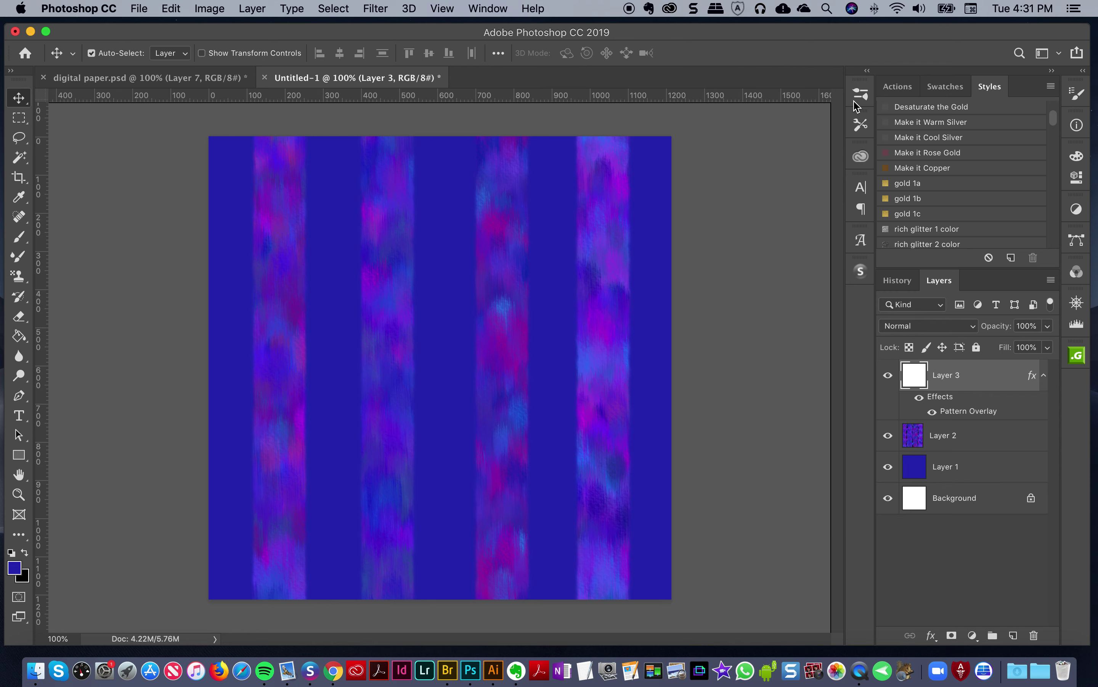
left_click(20, 241)
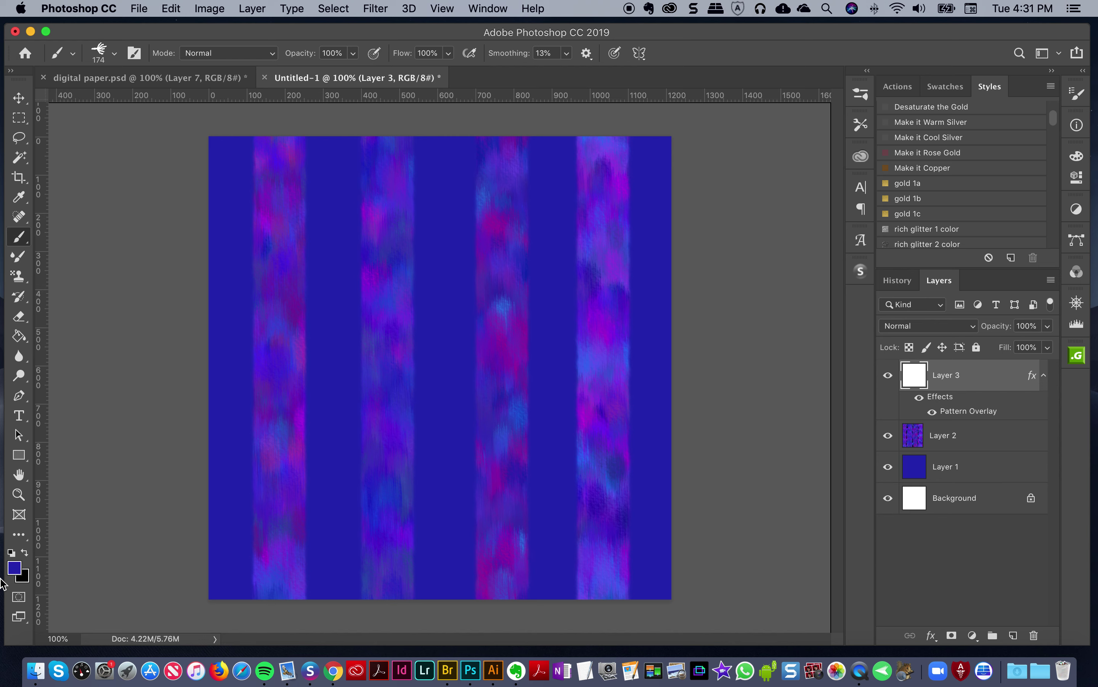
left_click(858, 102)
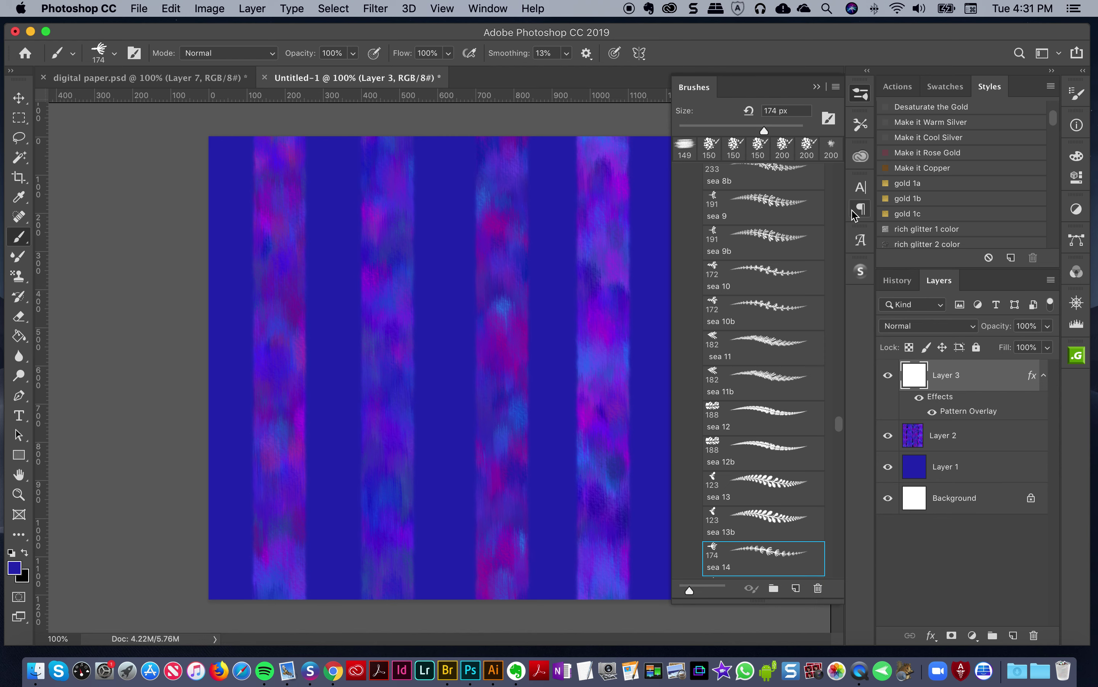
left_click_drag(840, 424, 838, 427)
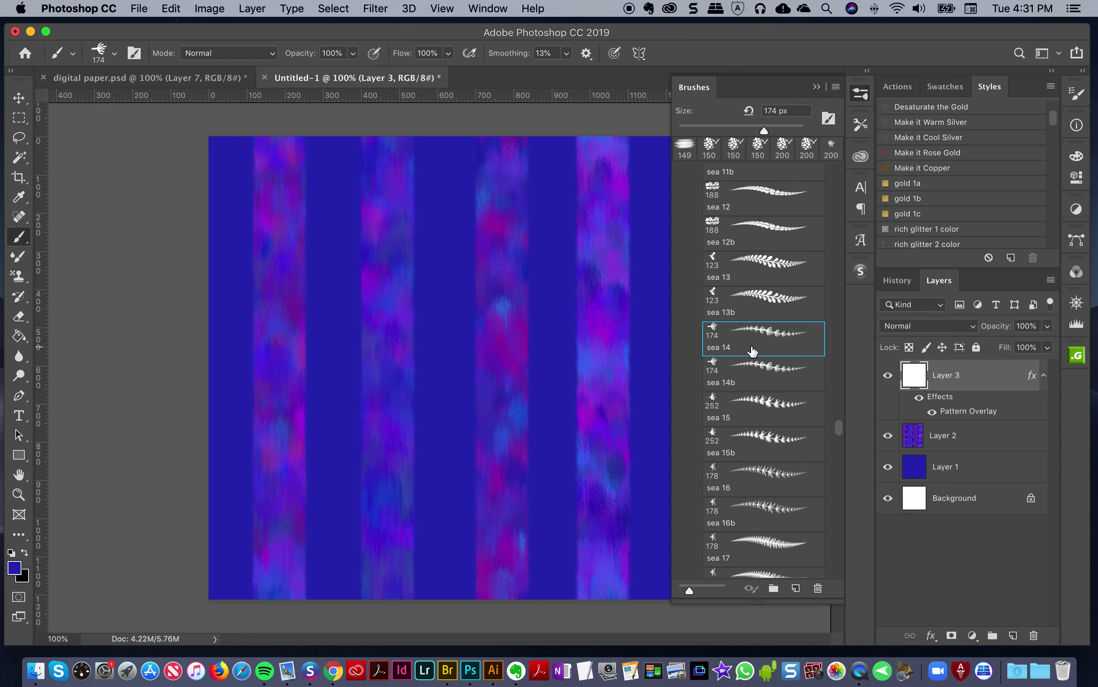
left_click(865, 95)
left_click_drag(222, 613, 273, 278)
key("super+z")
key("bracketleft")
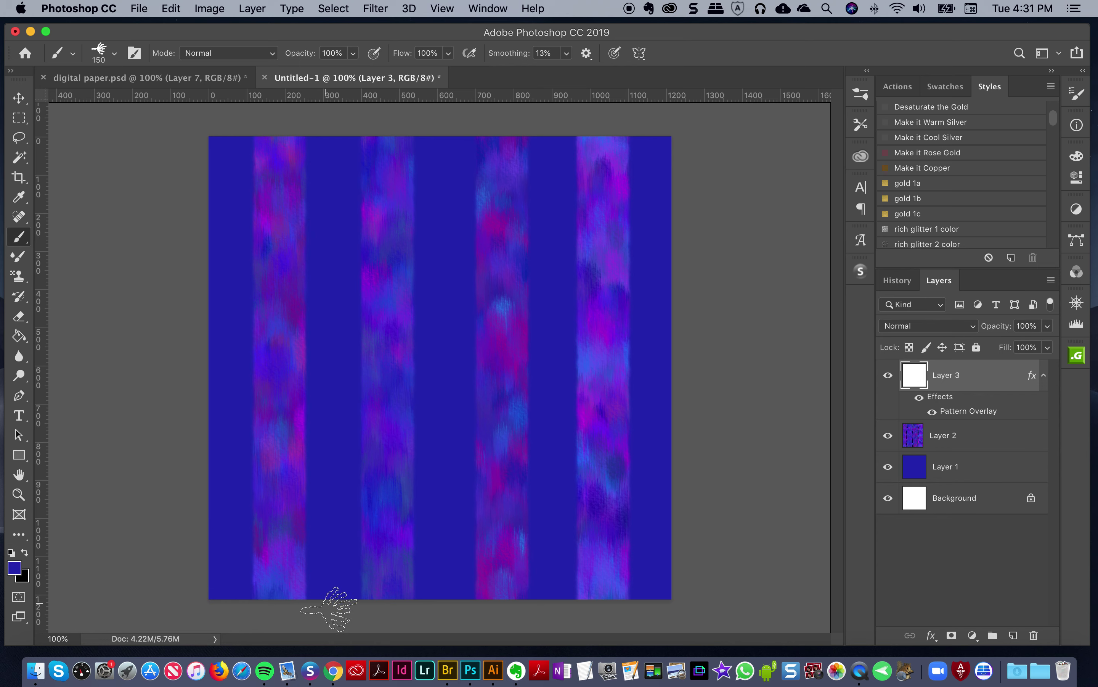
Step: Paint five full-height vertical gold seaweed strands on Layer 3 in the blue gaps between and outside the stripes
left_click_drag(331, 588, 370, 118)
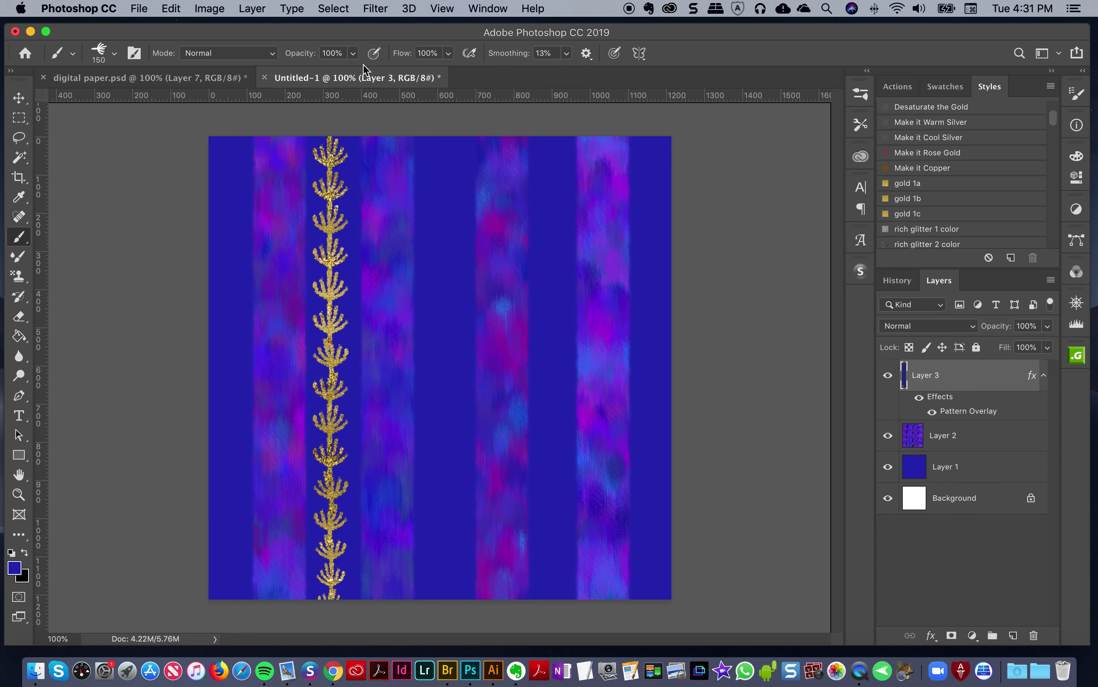
mouse_move(446, 580)
left_mouse_down()
mouse_move(478, 304)
mouse_move(481, 88)
left_mouse_up()
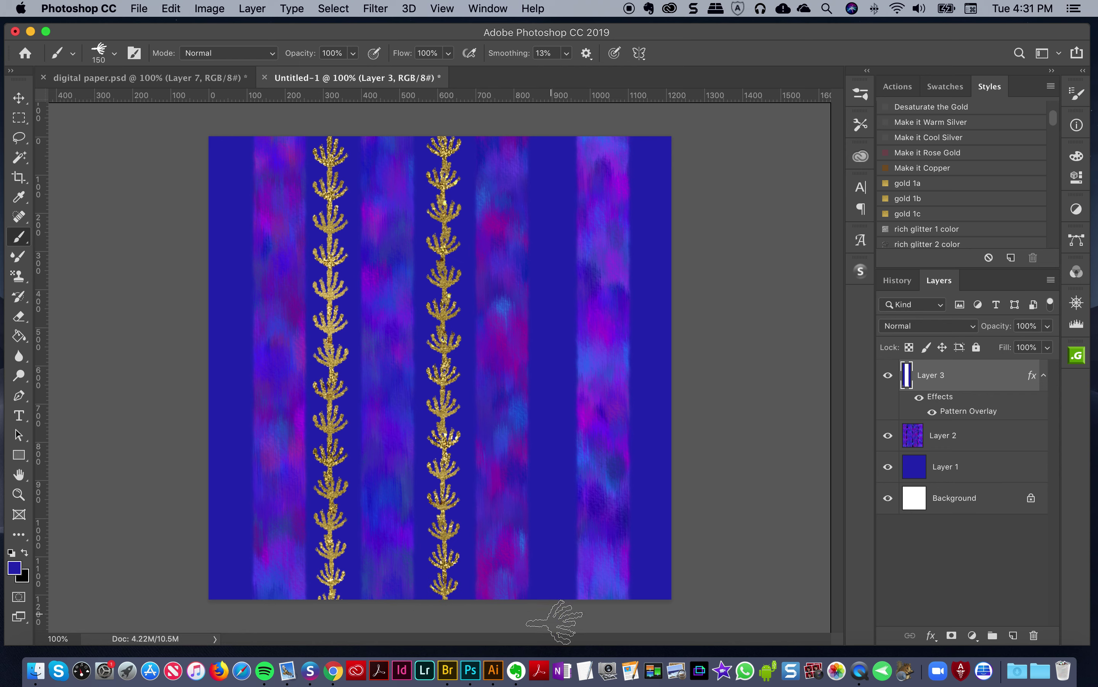
mouse_move(554, 597)
left_mouse_down()
mouse_move(563, 483)
mouse_move(568, 172)
mouse_move(583, 66)
left_mouse_up()
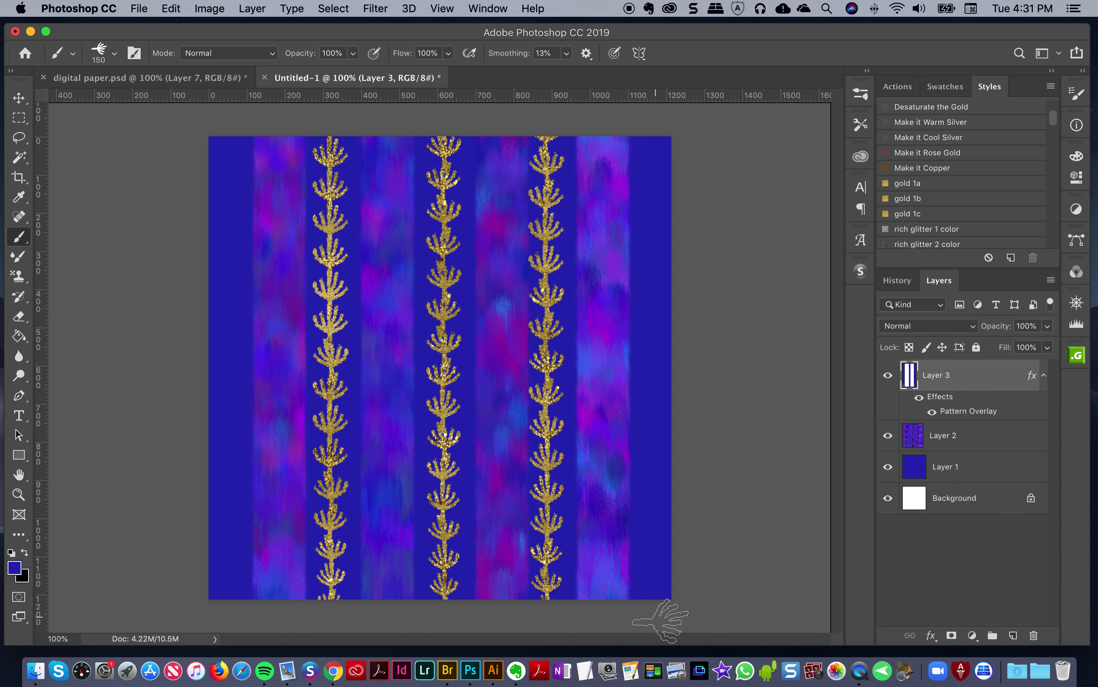
left_click_drag(649, 586, 683, 87)
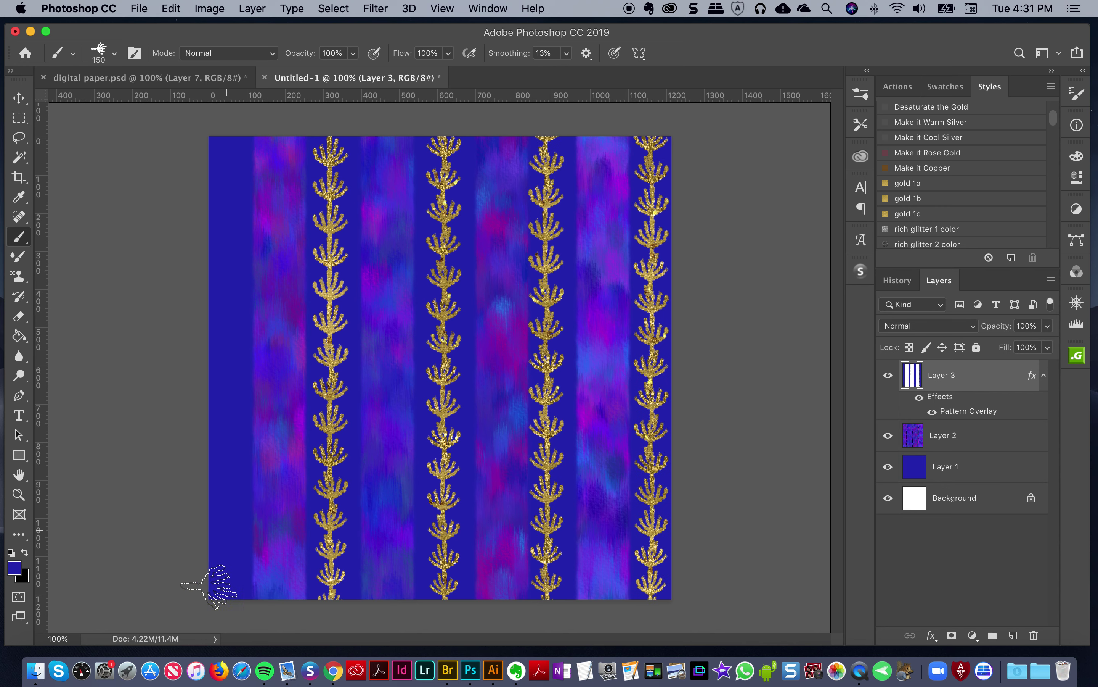
mouse_move(220, 613)
left_mouse_down()
mouse_move(249, 417)
mouse_move(271, 73)
left_mouse_up()
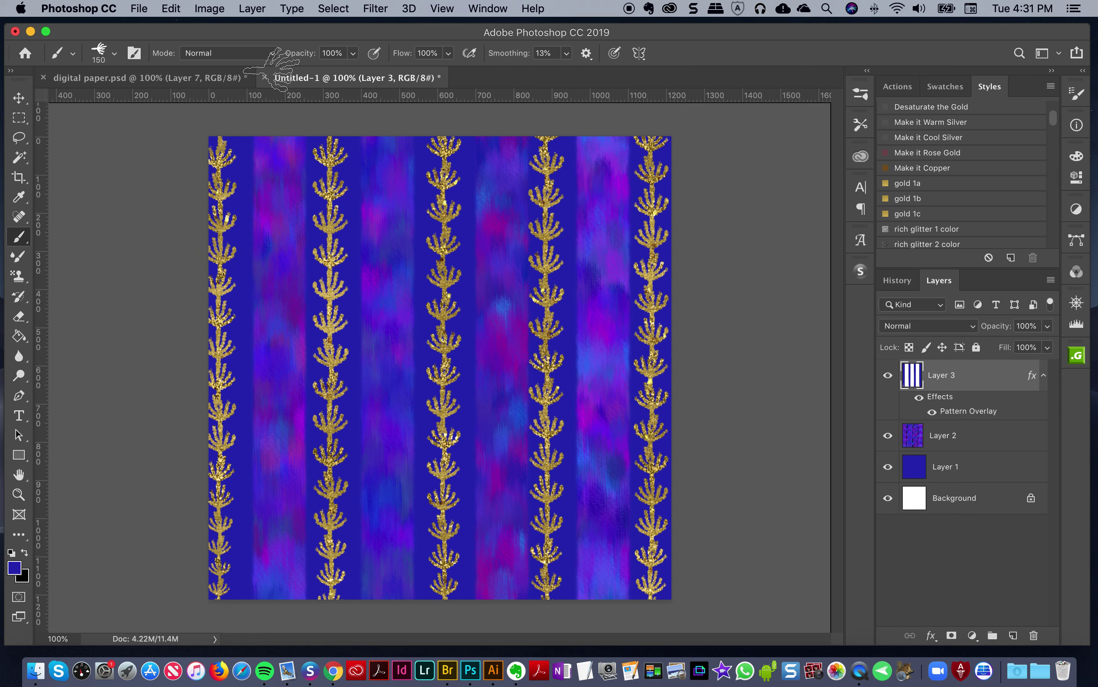
key("super+z")
left_click_drag(230, 608, 257, 52)
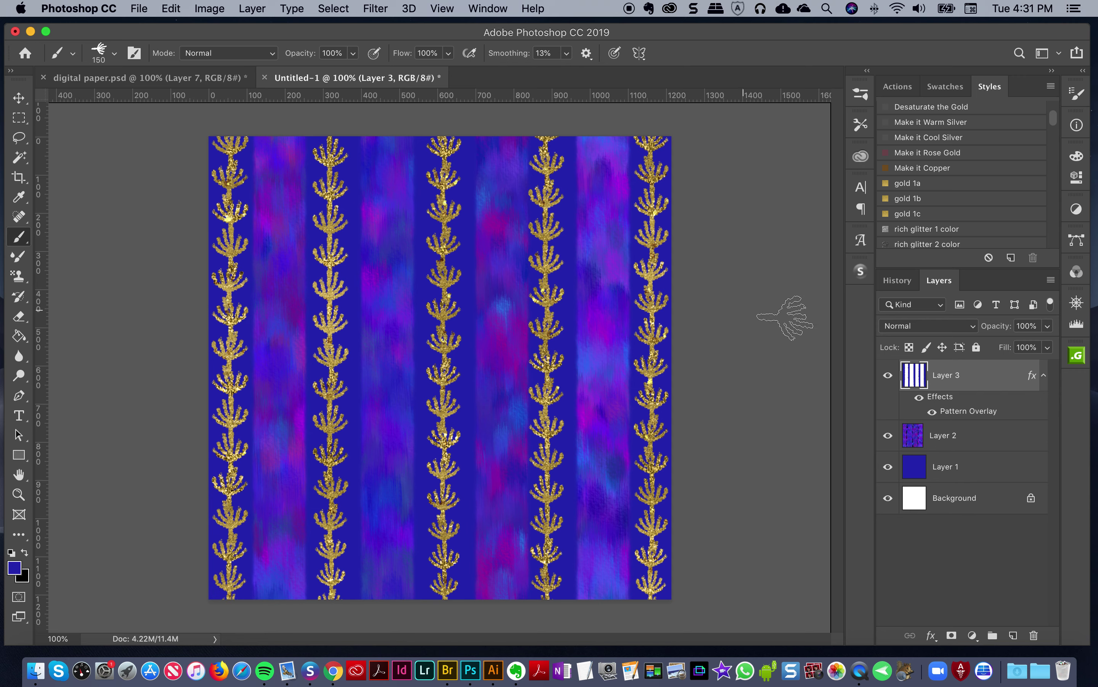
Step: Look at digital paper.psd for reference, then return to Untitled-1 and apply the gold 1b style to Layer 3
left_click(230, 72)
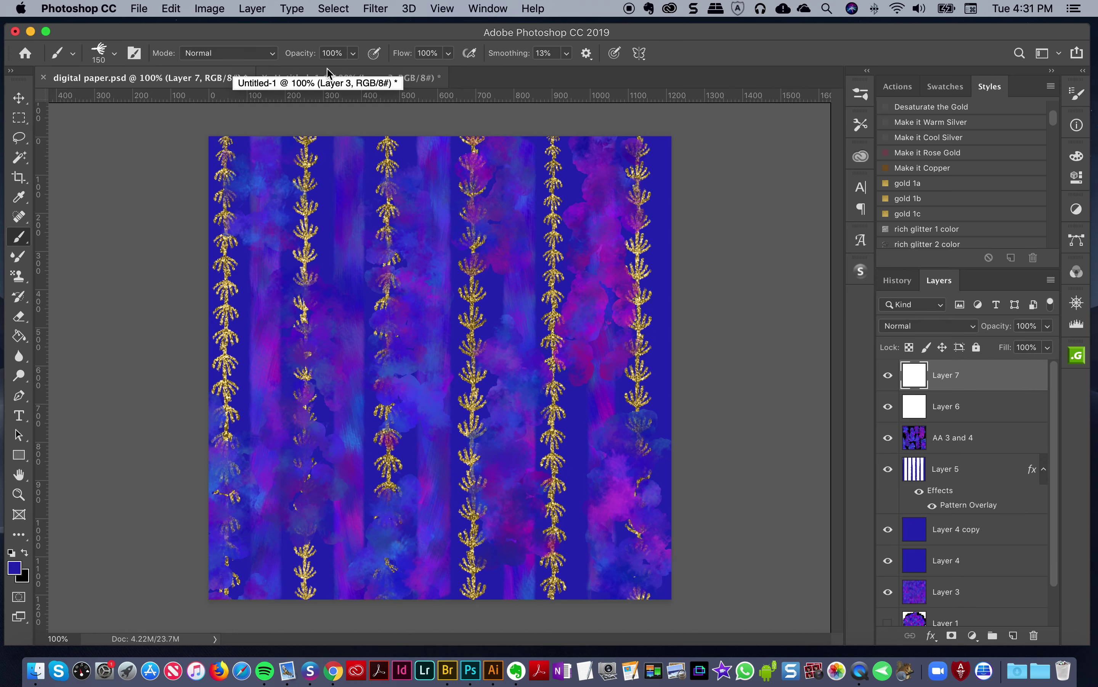
left_click(364, 78)
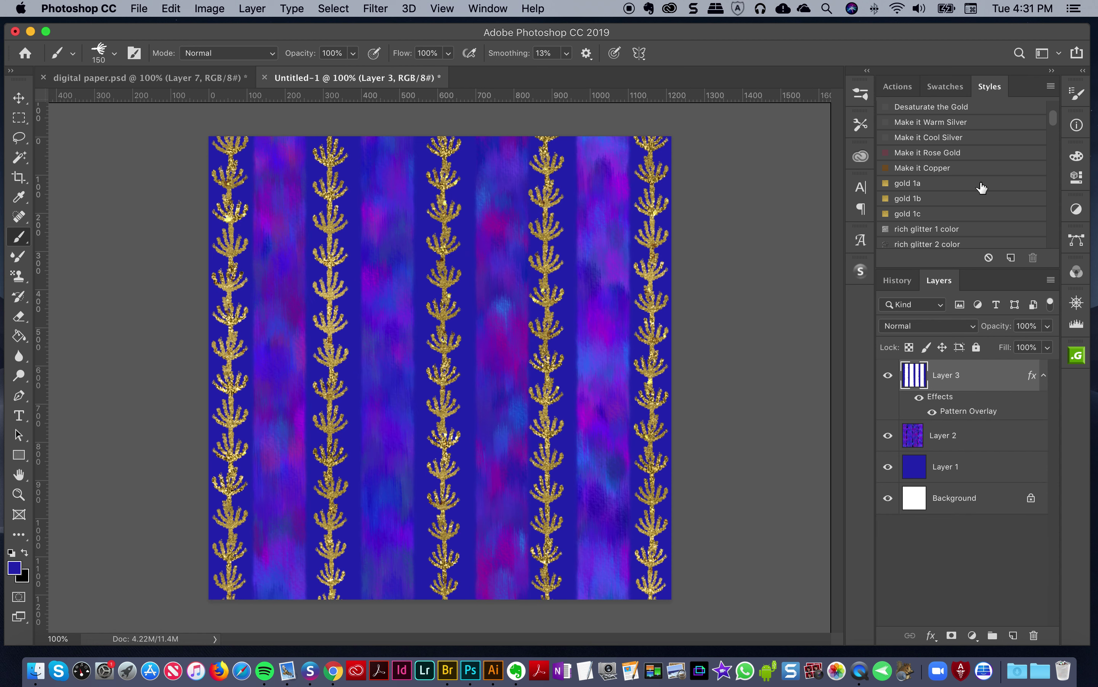
left_click(924, 198)
left_click(914, 198)
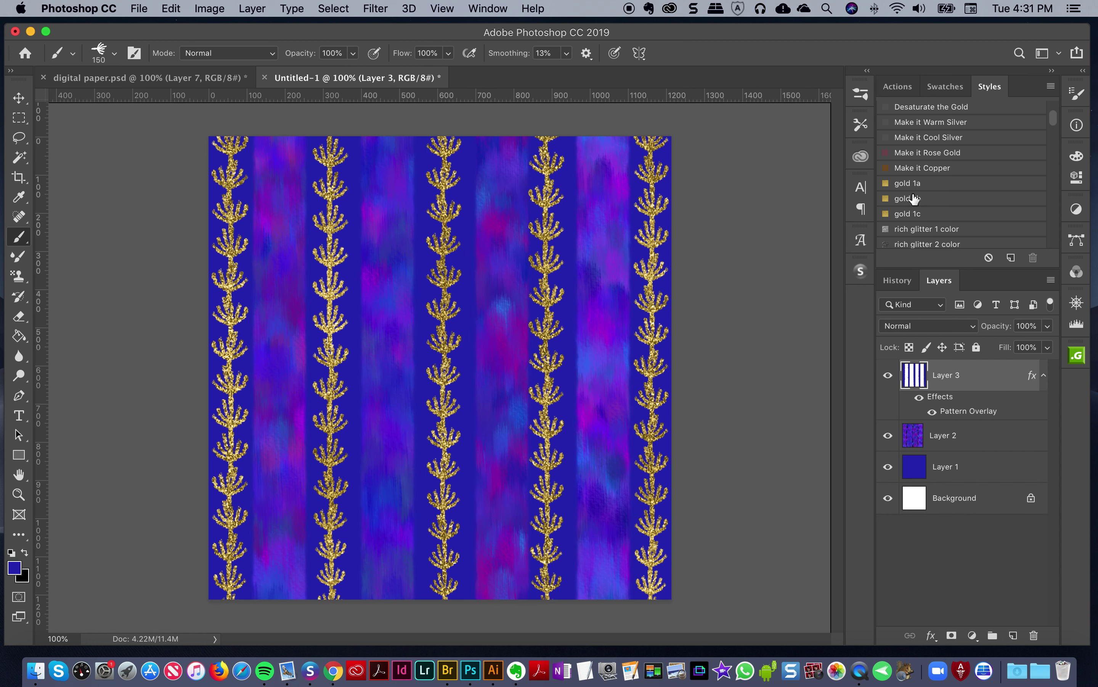
Step: Apply the gold 1a style to the seaweed strands on Layer 3 and add a new layer above it
left_click(920, 181)
left_click(1014, 636)
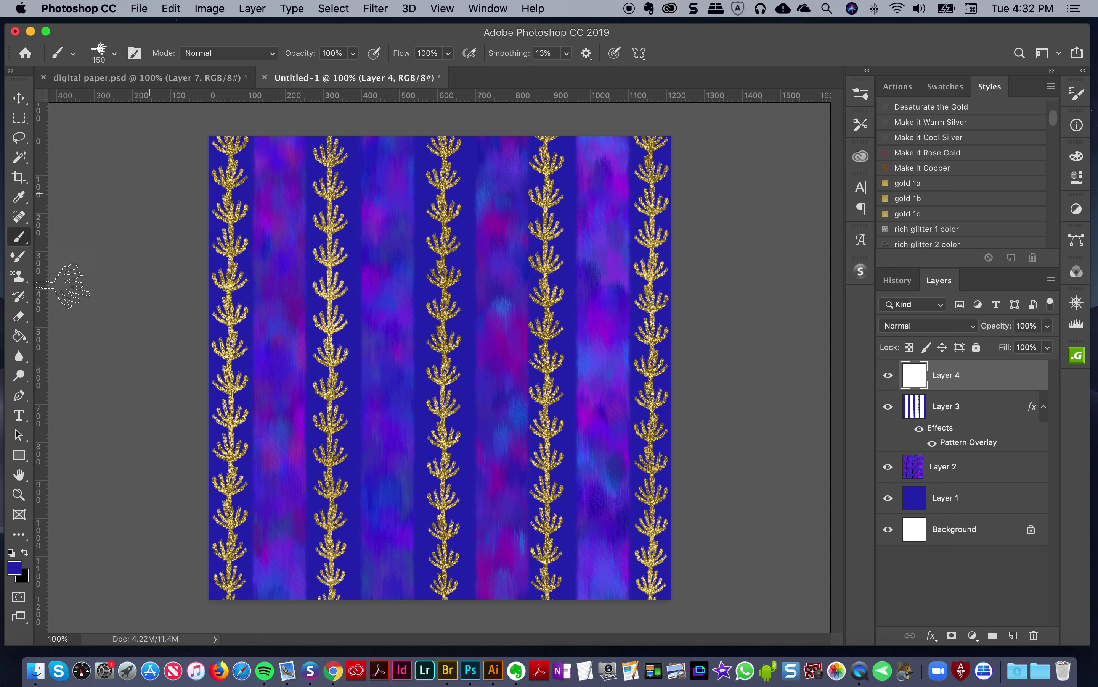
Step: Switch to the Pattern Stamp tool with the 03 Artistic Autumn brush at 200 px
left_click(17, 277)
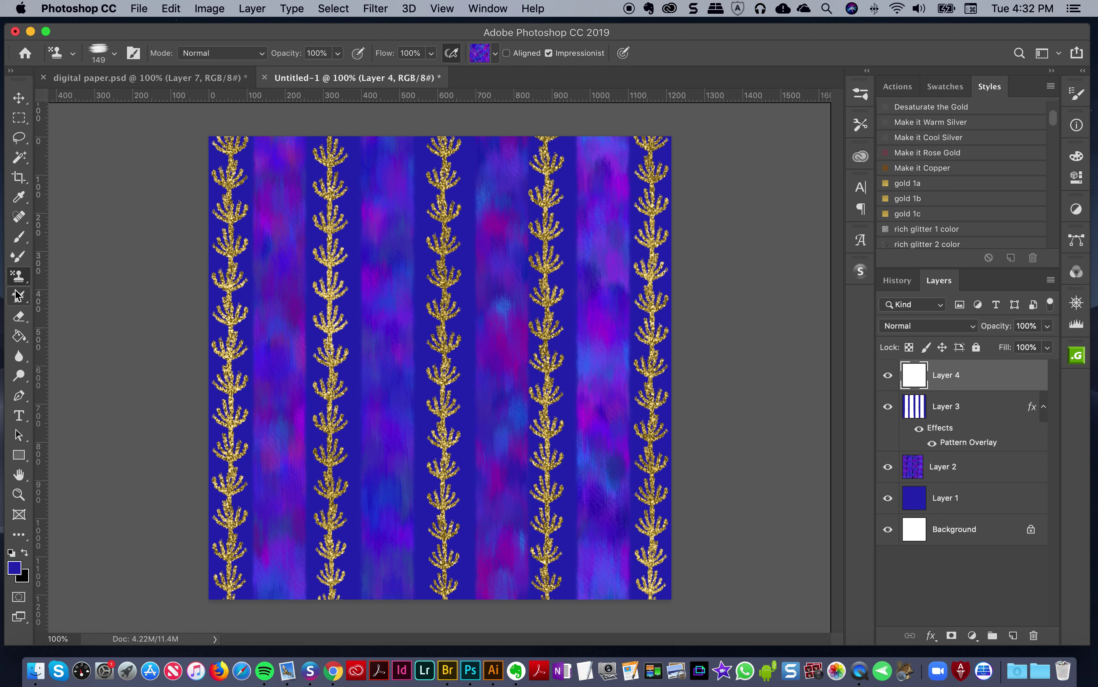
left_click(859, 111)
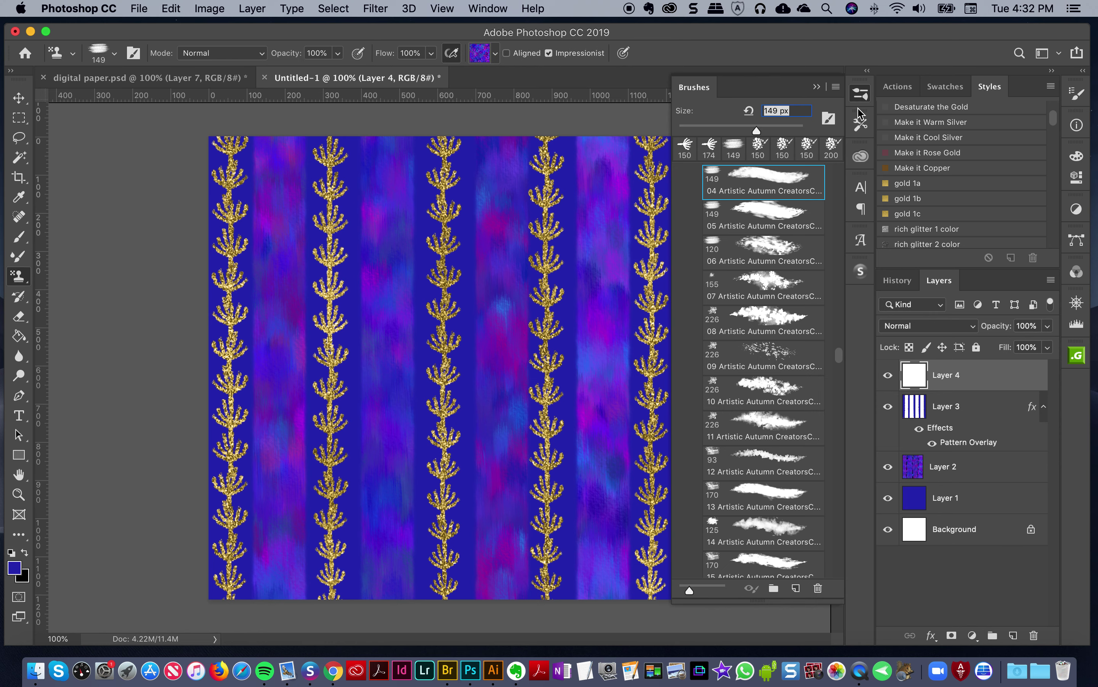
scroll(838, 359, "up", 3)
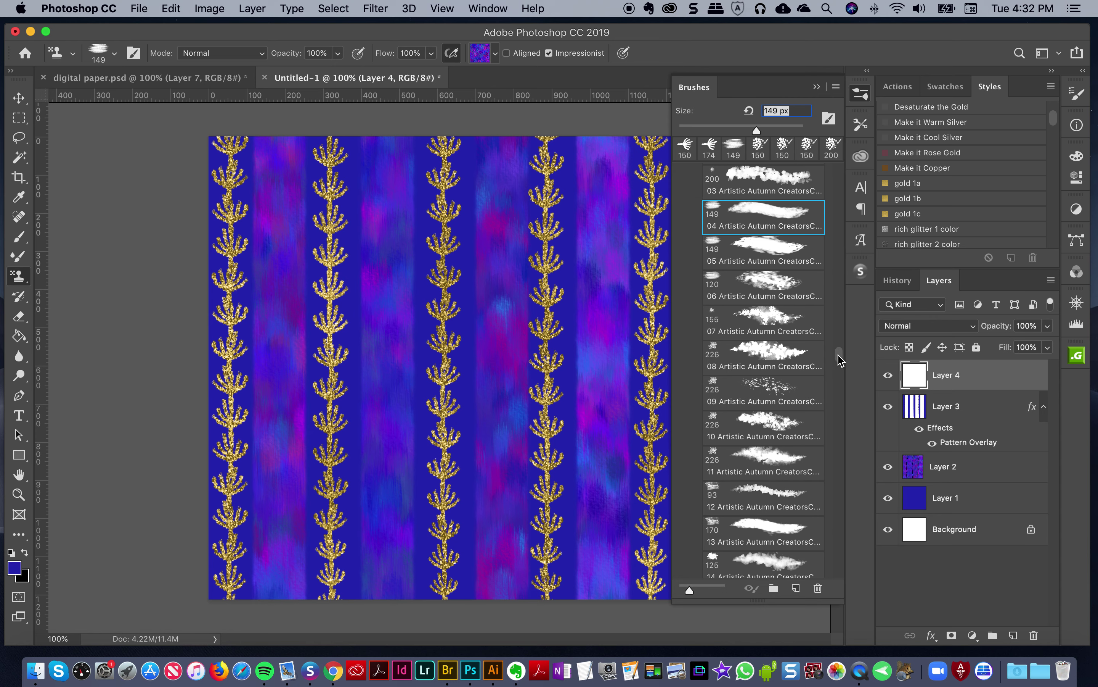
left_click(736, 225)
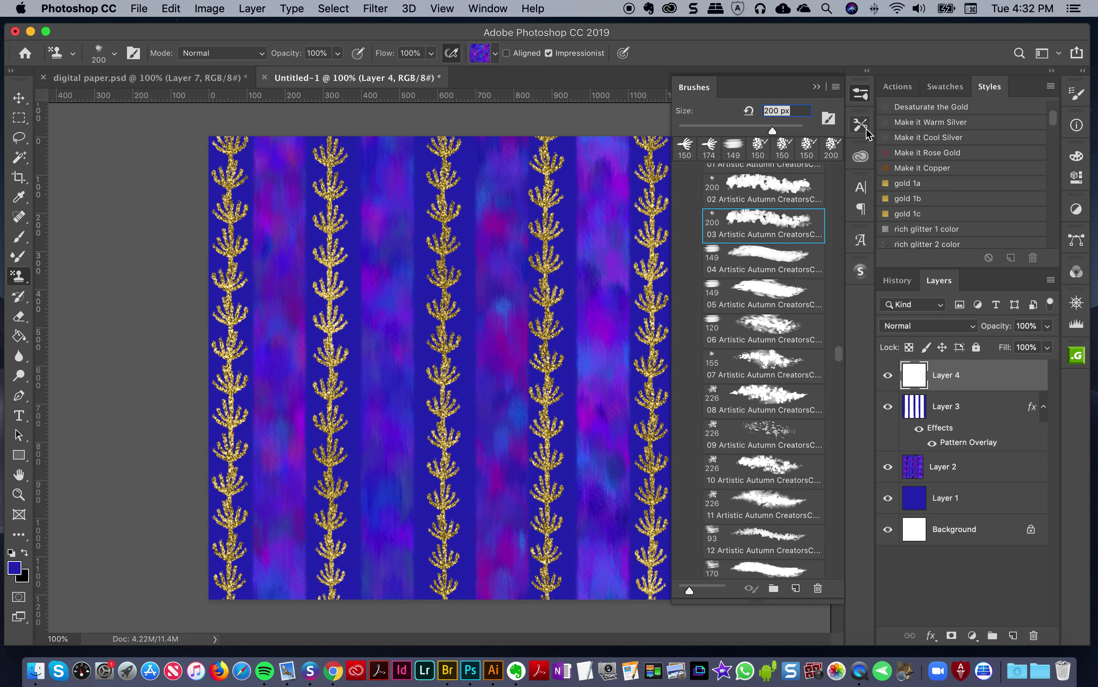
left_click(860, 95)
Step: Try stamping painterly pattern strokes down the rightmost stripe on Layer 4, undoing the trial strokes in between
mouse_move(637, 110)
left_mouse_down()
mouse_move(613, 369)
mouse_move(626, 523)
mouse_move(618, 585)
left_mouse_up()
key("super+z")
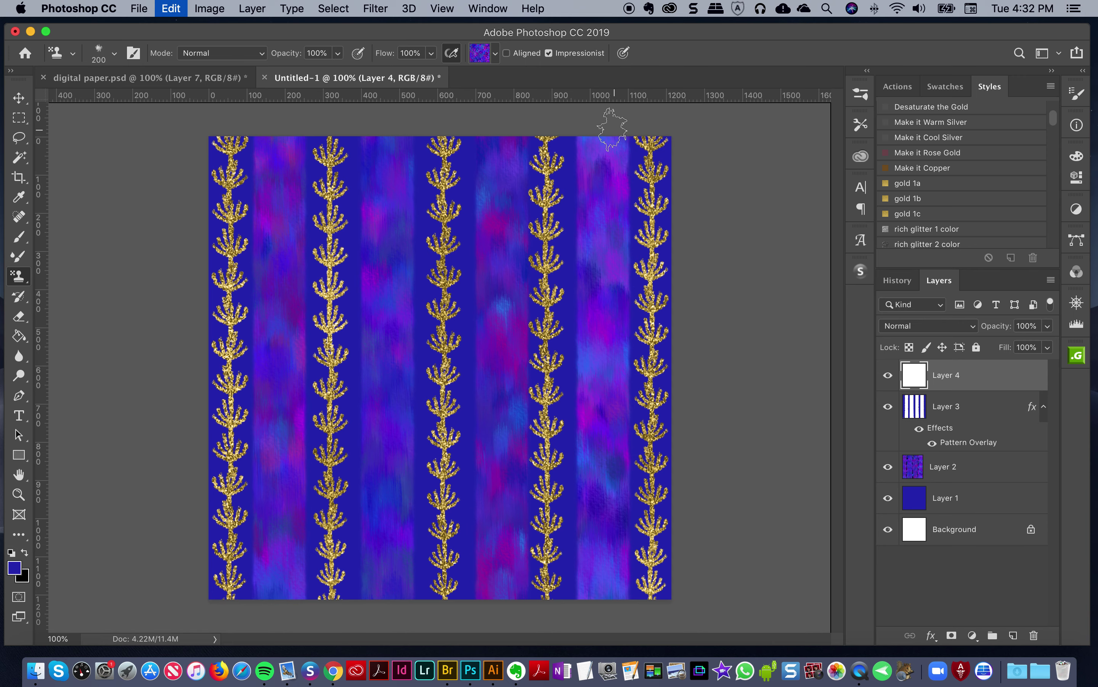
mouse_move(608, 123)
left_mouse_down()
mouse_move(566, 445)
mouse_move(566, 544)
mouse_move(614, 490)
left_mouse_up()
key("super+z")
mouse_move(626, 126)
left_mouse_down()
mouse_move(595, 500)
mouse_move(607, 536)
left_mouse_up()
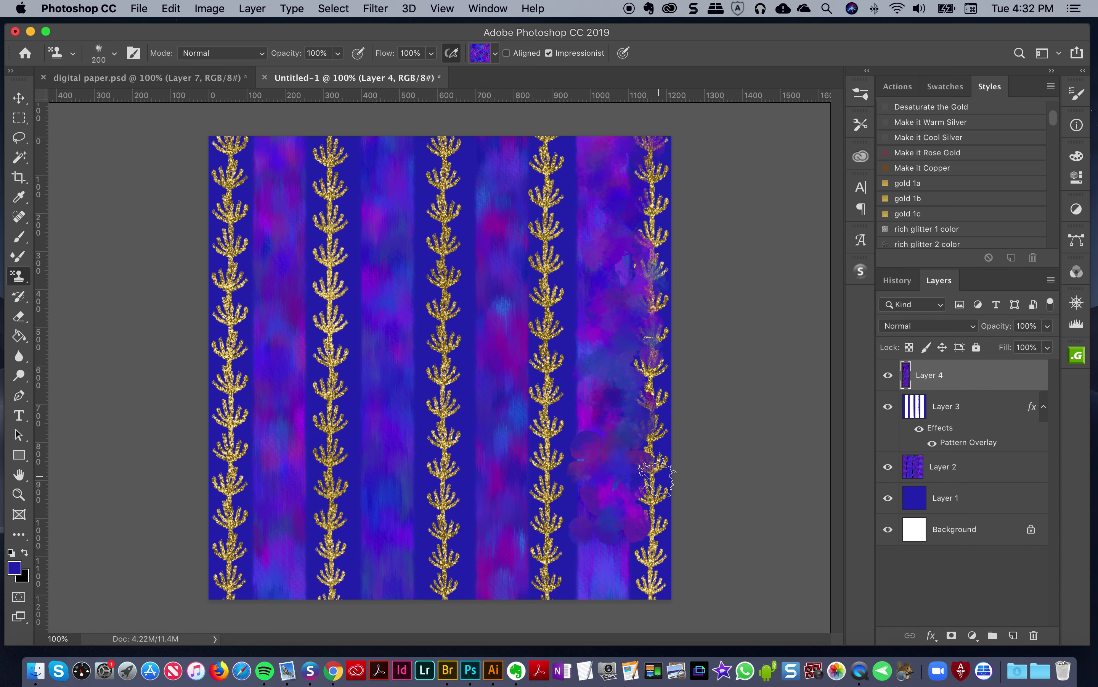
Step: Look at digital paper.psd for reference, toggling the visibility of its gold seaweed layer, and return to Untitled-1
left_click(245, 78)
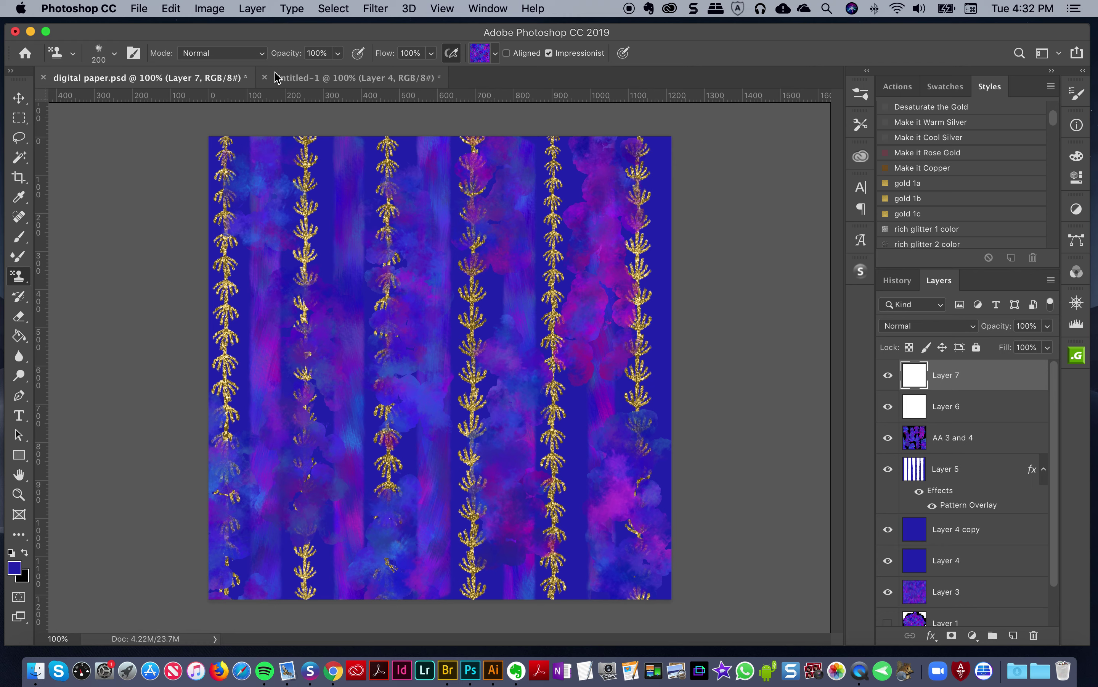
left_click(886, 472)
left_click(888, 469)
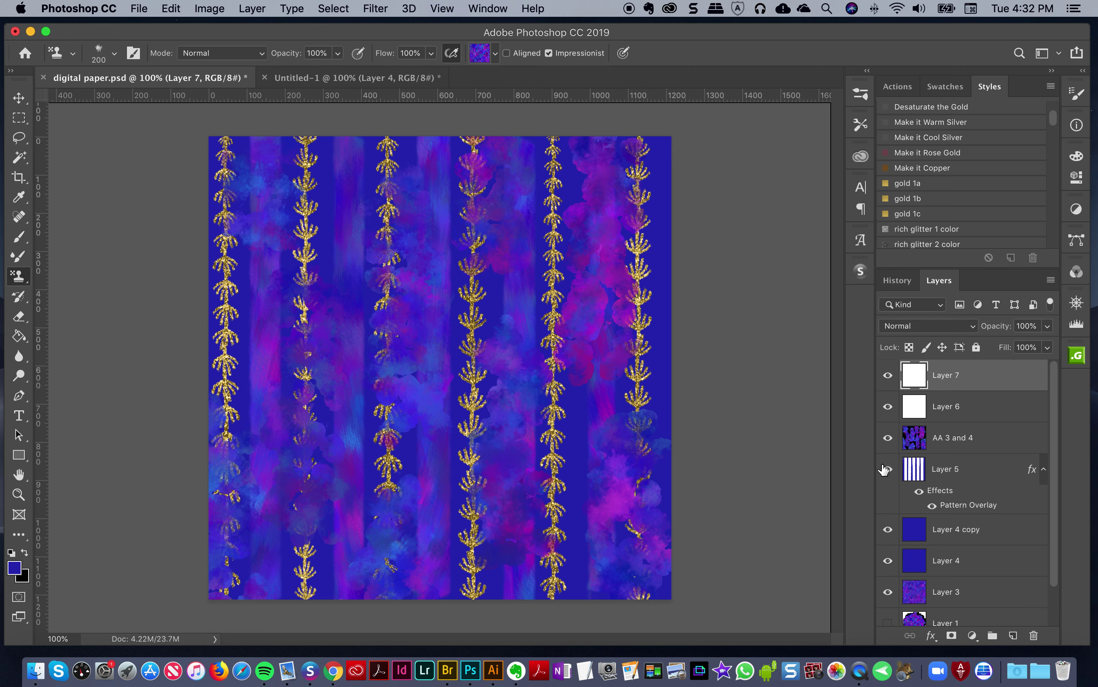
left_click(363, 81)
Step: Stamp scattered vertical clusters of painterly pattern on Layer 4, partly covering the stripes and sections of all five gold seaweed strands
left_click_drag(576, 136, 572, 345)
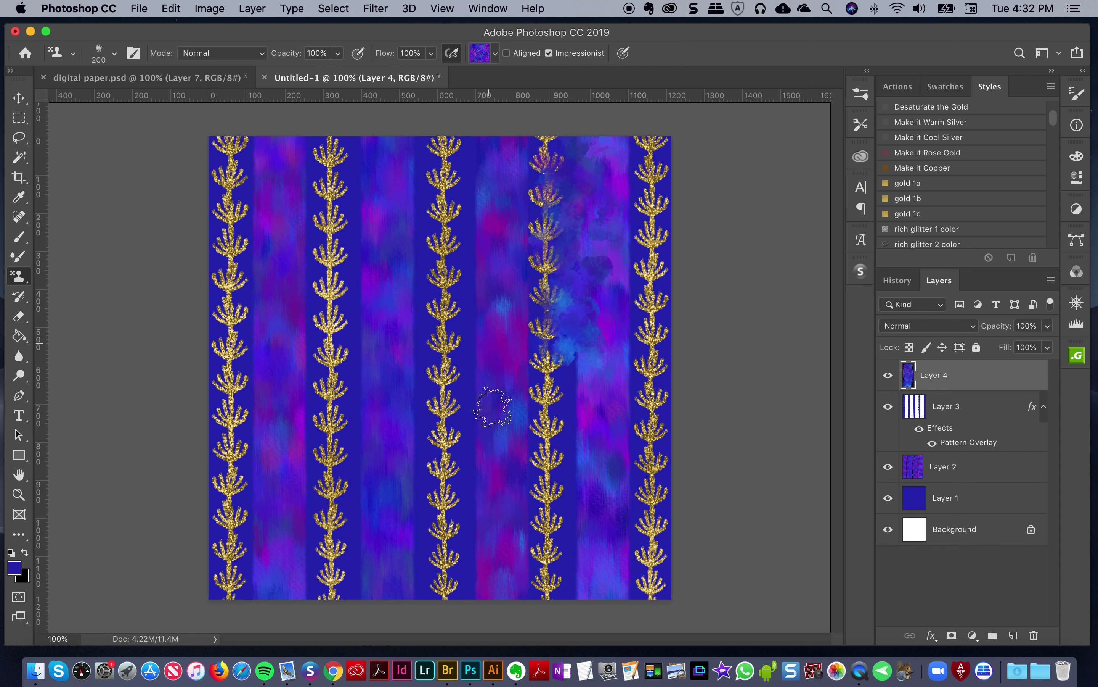
left_click_drag(490, 390, 487, 621)
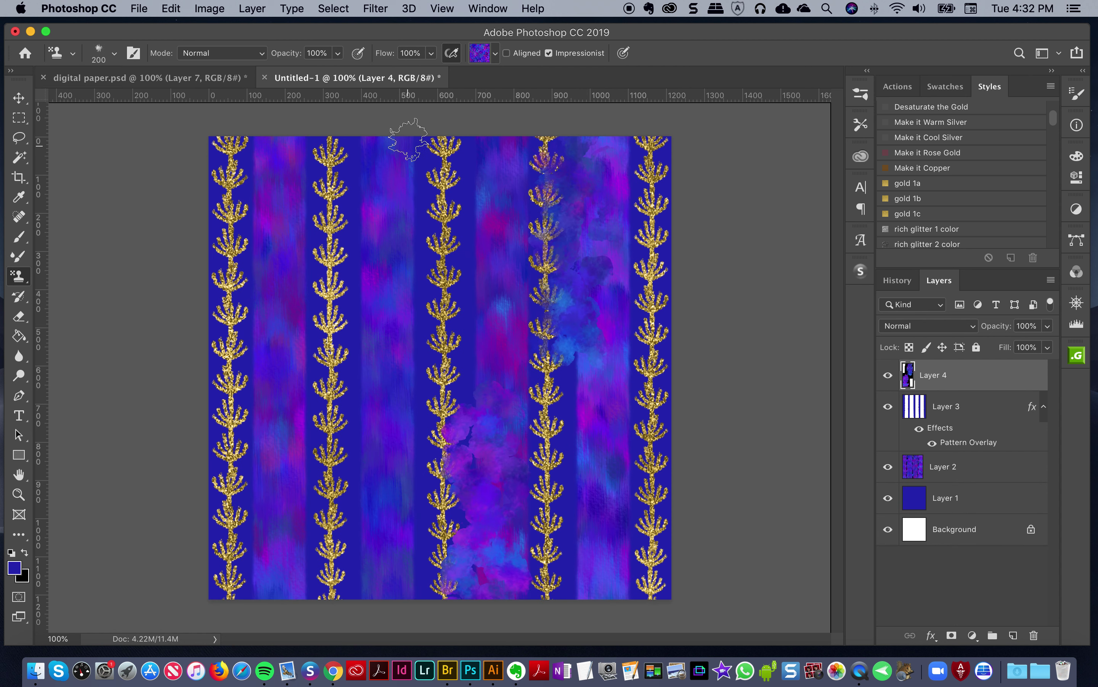
left_click_drag(411, 149, 408, 300)
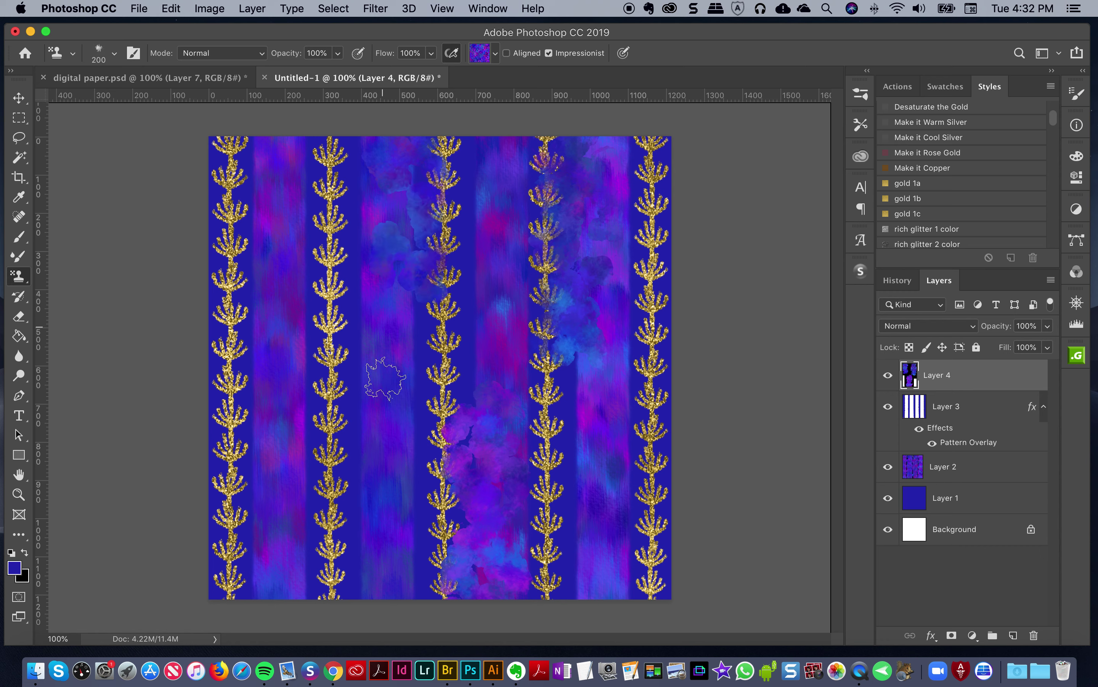
left_click_drag(380, 374, 368, 351)
left_click_drag(328, 491, 331, 635)
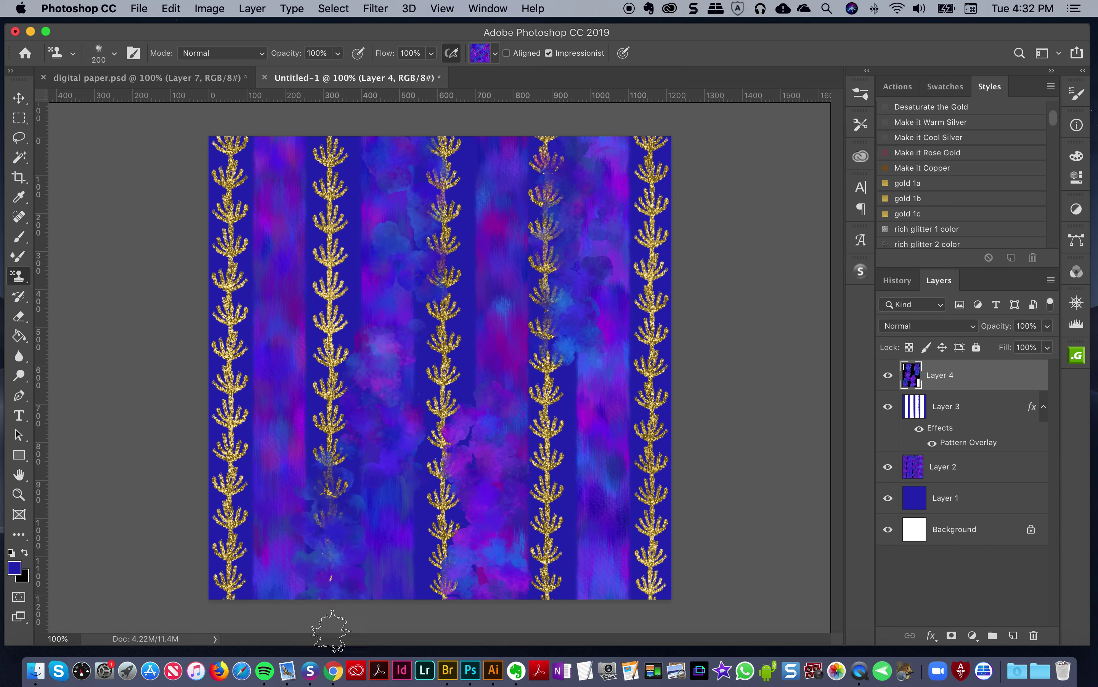
mouse_move(328, 513)
left_mouse_down()
mouse_move(352, 513)
mouse_move(346, 496)
mouse_move(344, 623)
left_mouse_up()
left_click_drag(294, 254, 292, 451)
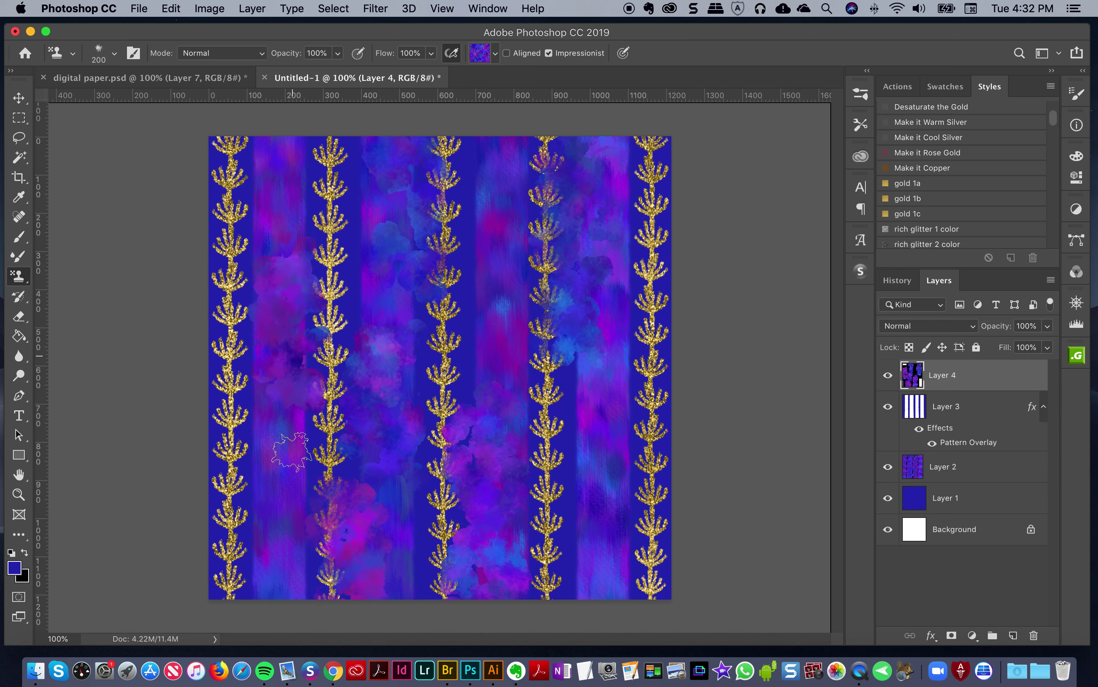
left_click_drag(222, 141, 231, 250)
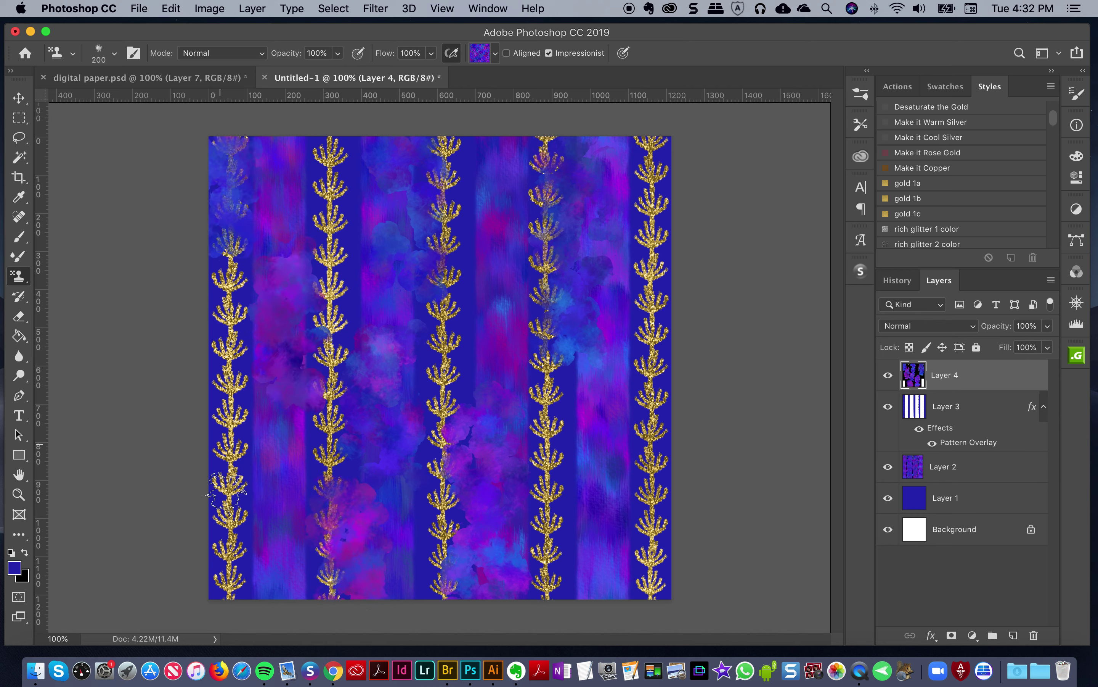
left_click_drag(654, 393, 672, 602)
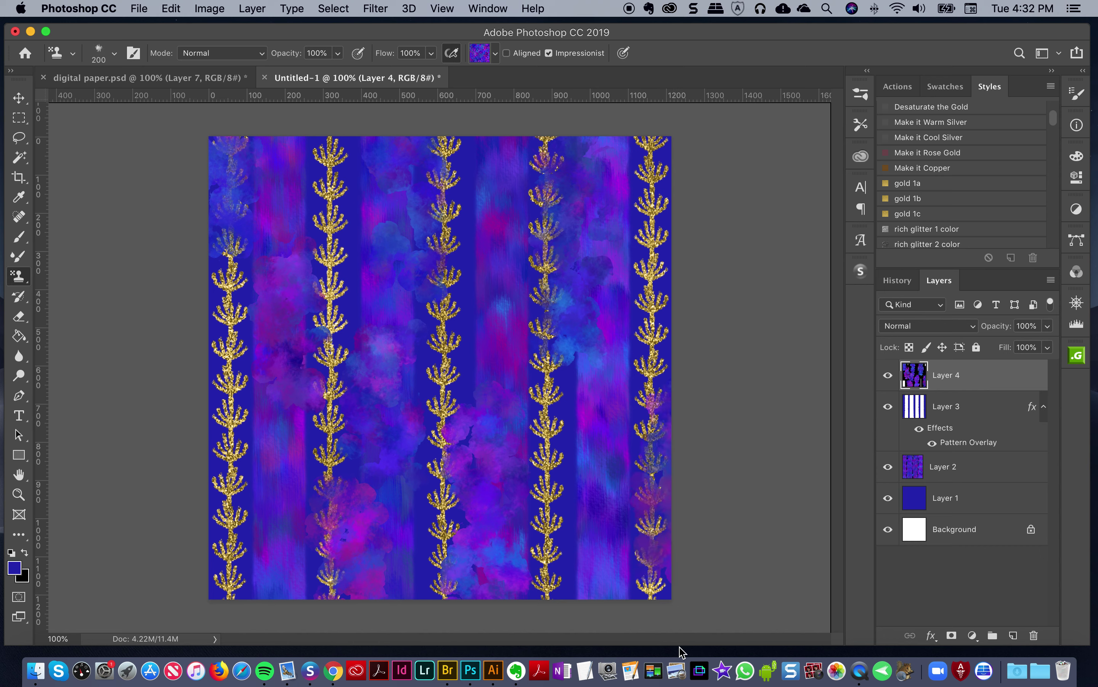
left_click(625, 522)
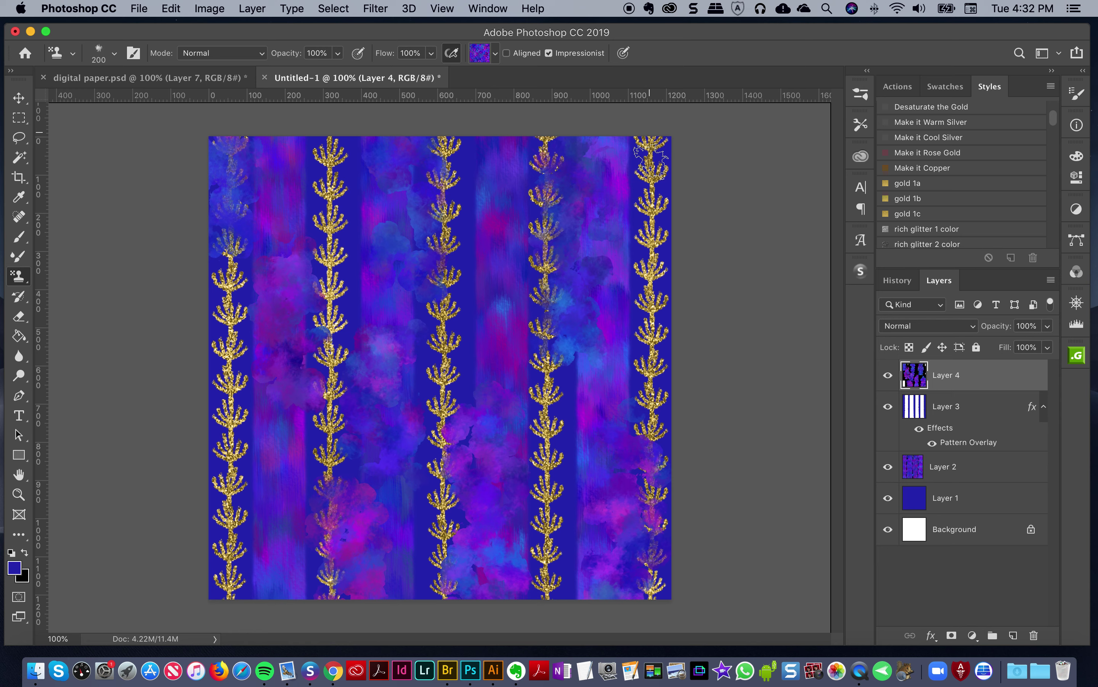
left_click_drag(640, 154, 654, 263)
mouse_move(222, 402)
left_mouse_down()
mouse_move(230, 559)
mouse_move(254, 583)
left_mouse_up()
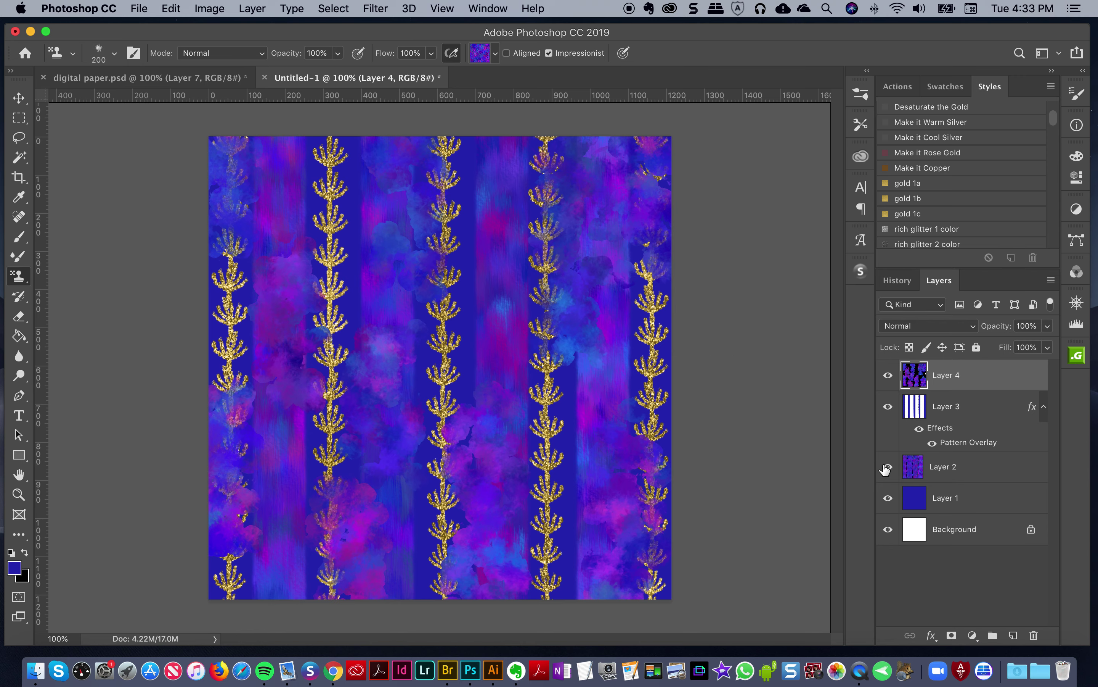
Step: Select Layer 3 and open the 0 styles creative couture color library
left_click(947, 413)
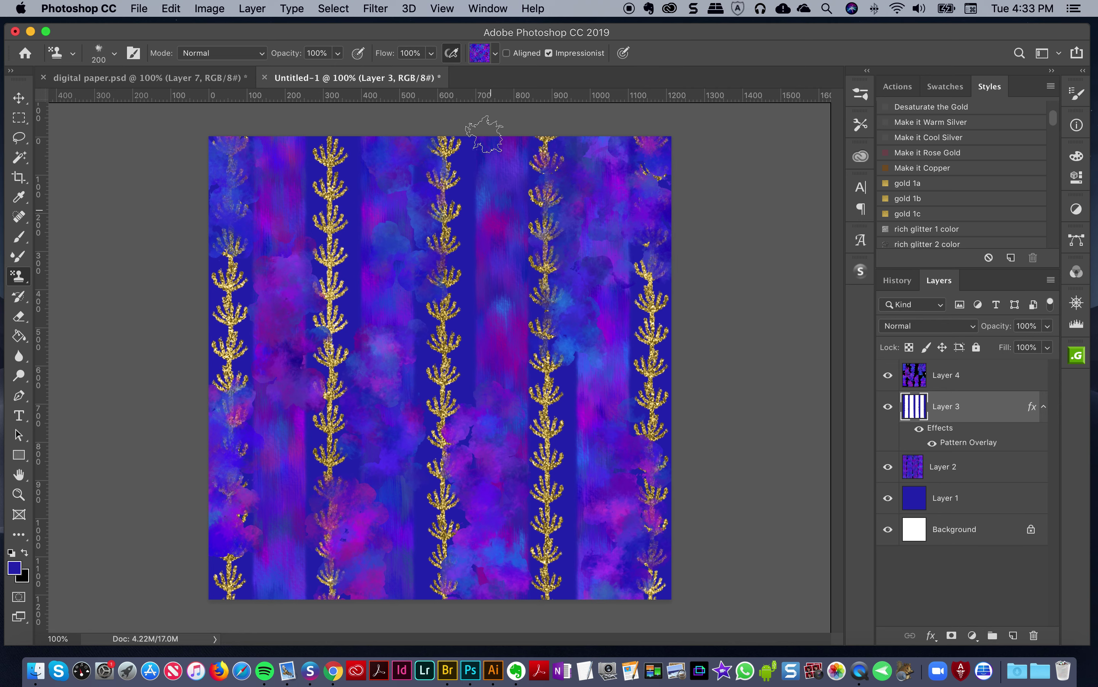
left_click(860, 159)
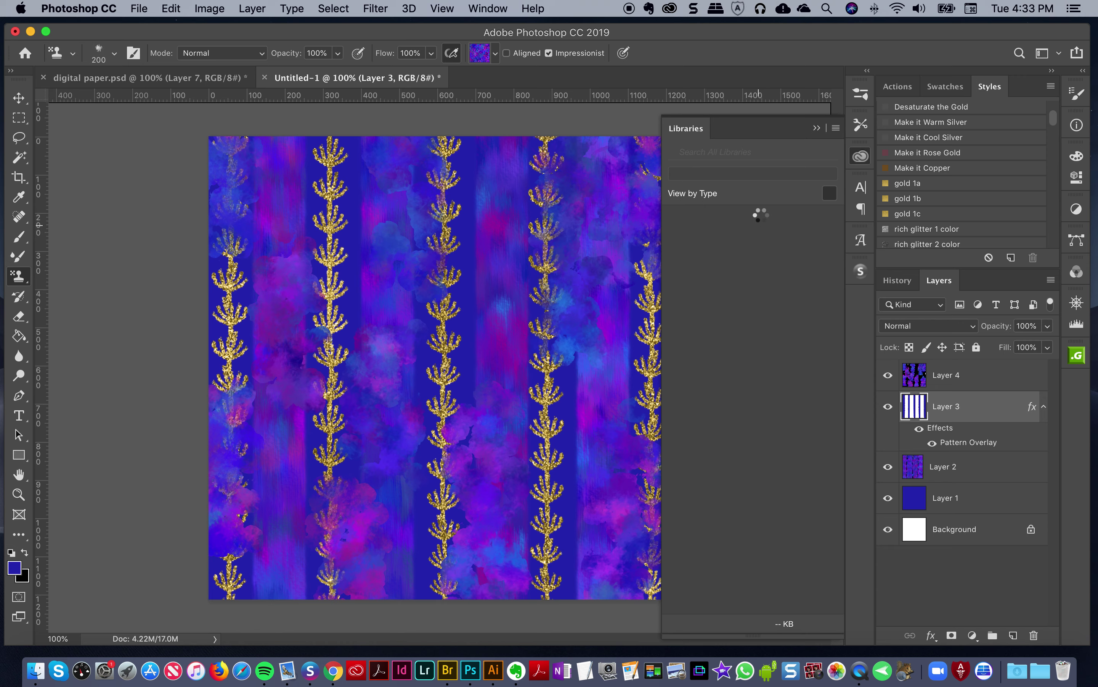
left_click(748, 182)
left_click(728, 176)
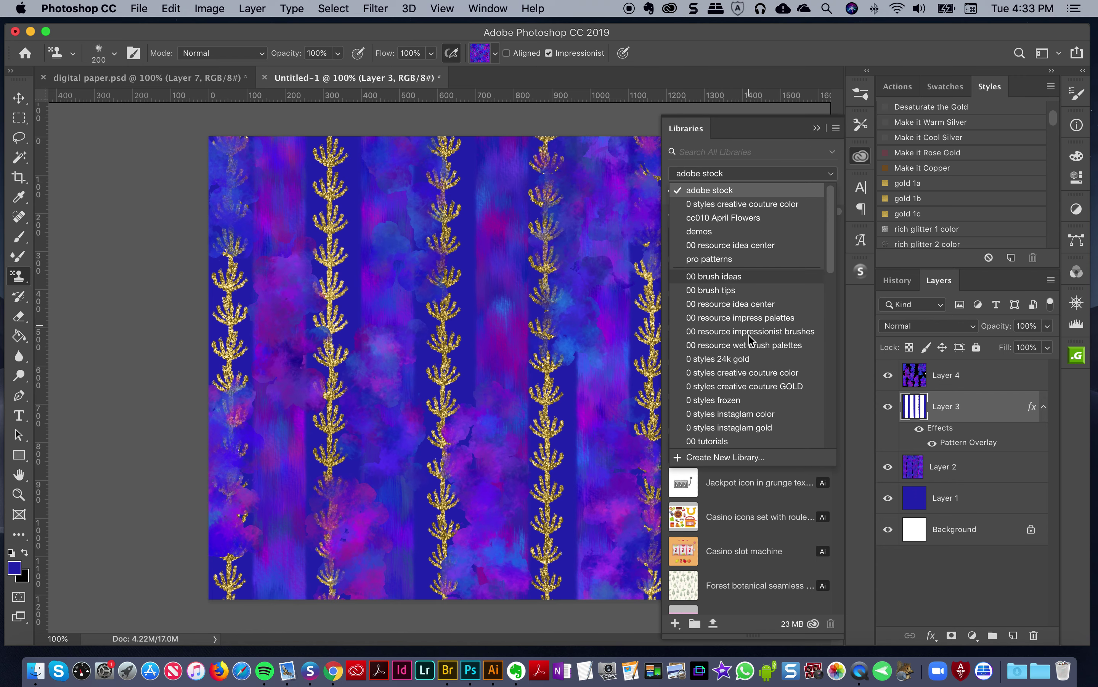
left_click(762, 373)
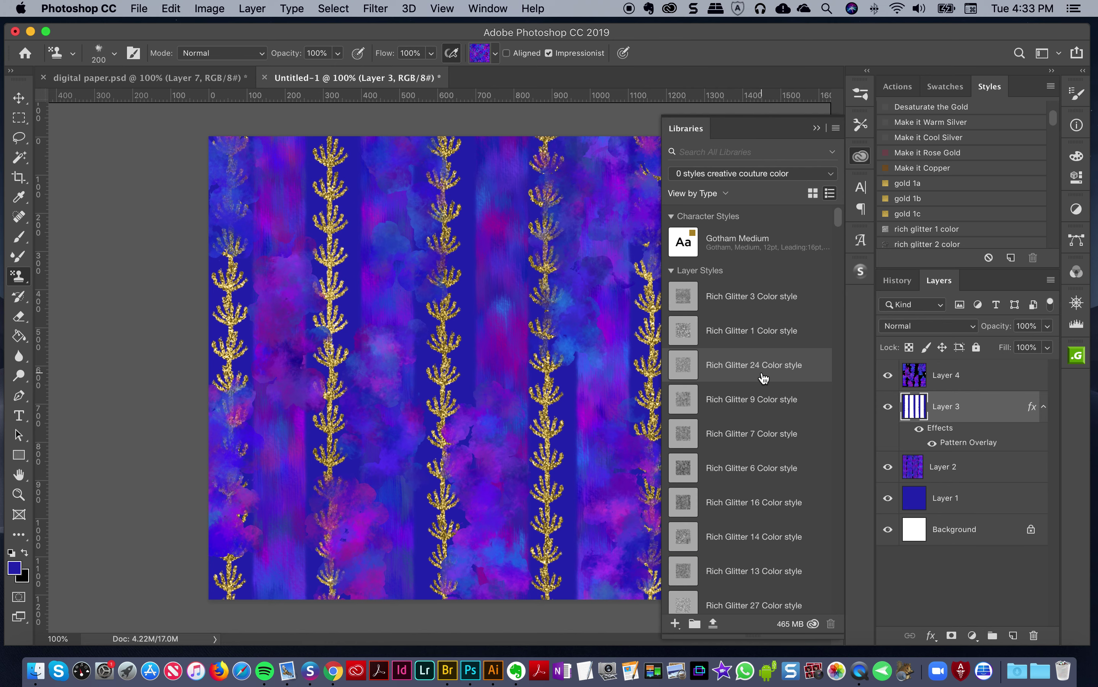
Step: Try the Rich Glitter 24, 14 and 5 Color styles on Layer 3 and return it to the gold 1a style
left_click(756, 302)
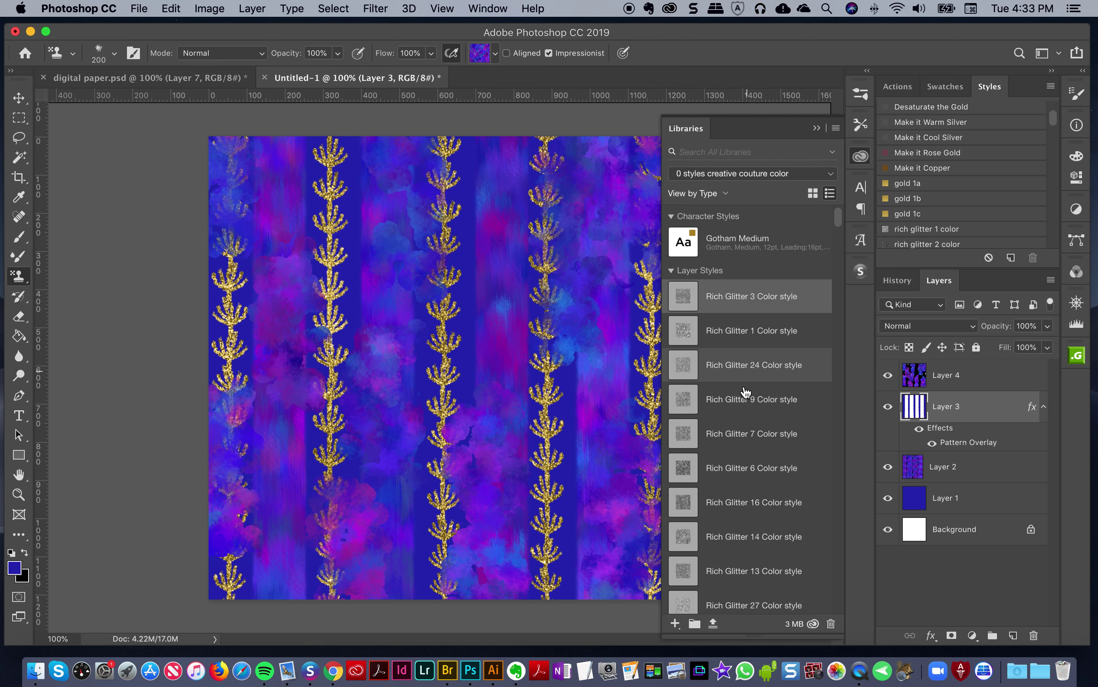
left_click(727, 414)
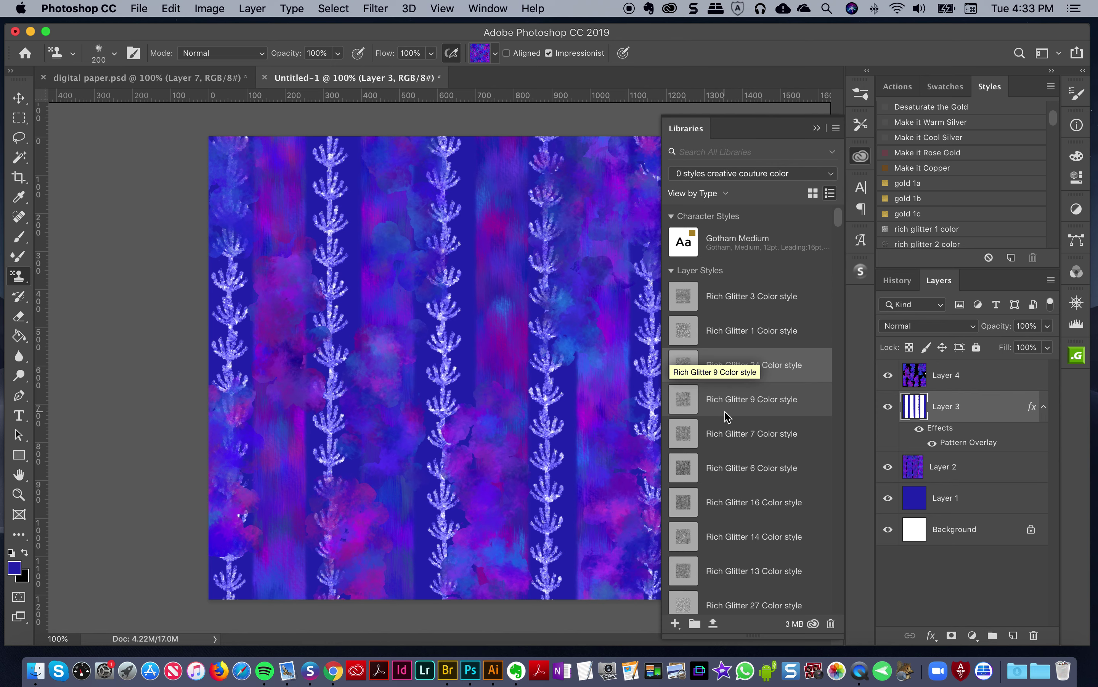
left_click(733, 474)
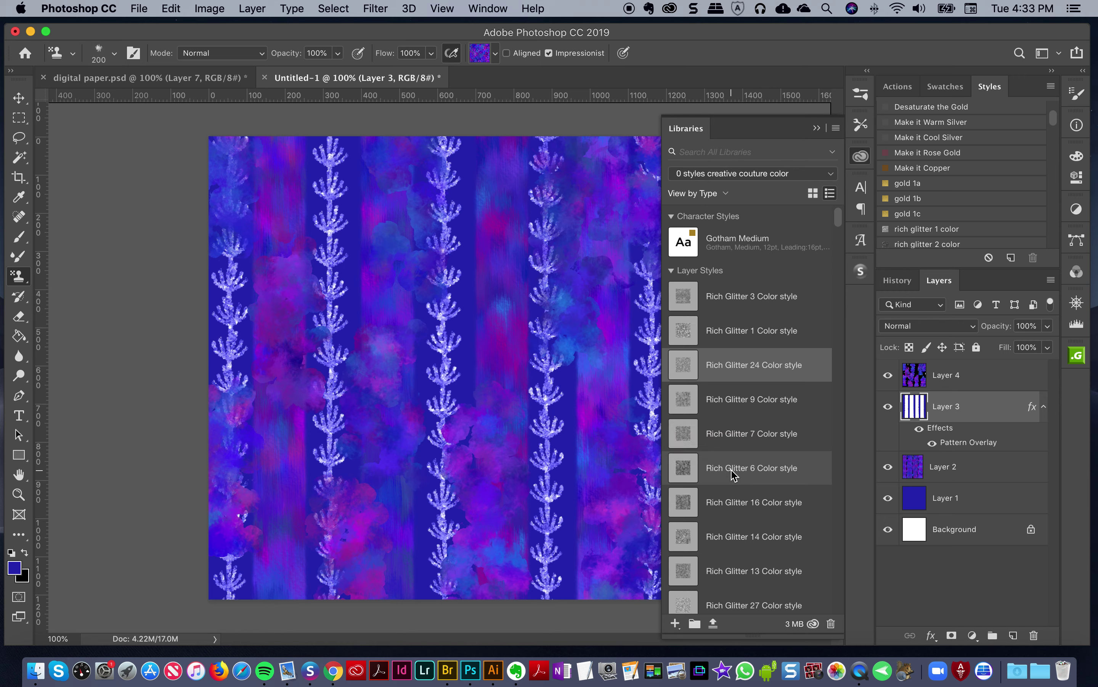
left_click(761, 547)
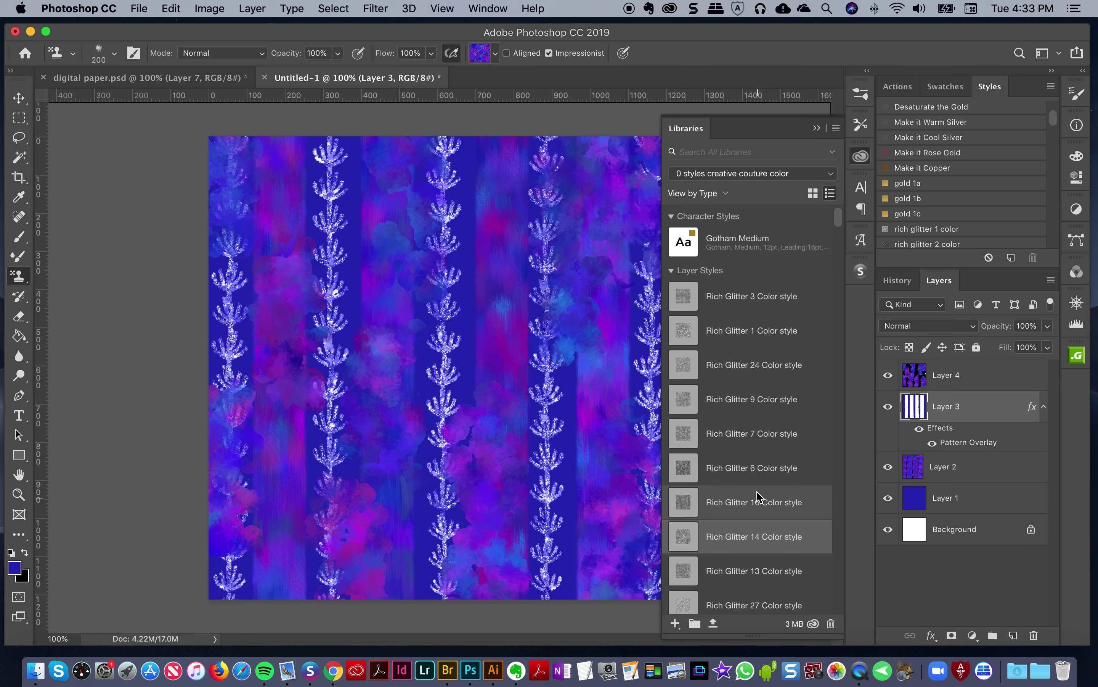
scroll(753, 454, "down", 3)
scroll(754, 456, "down", 2)
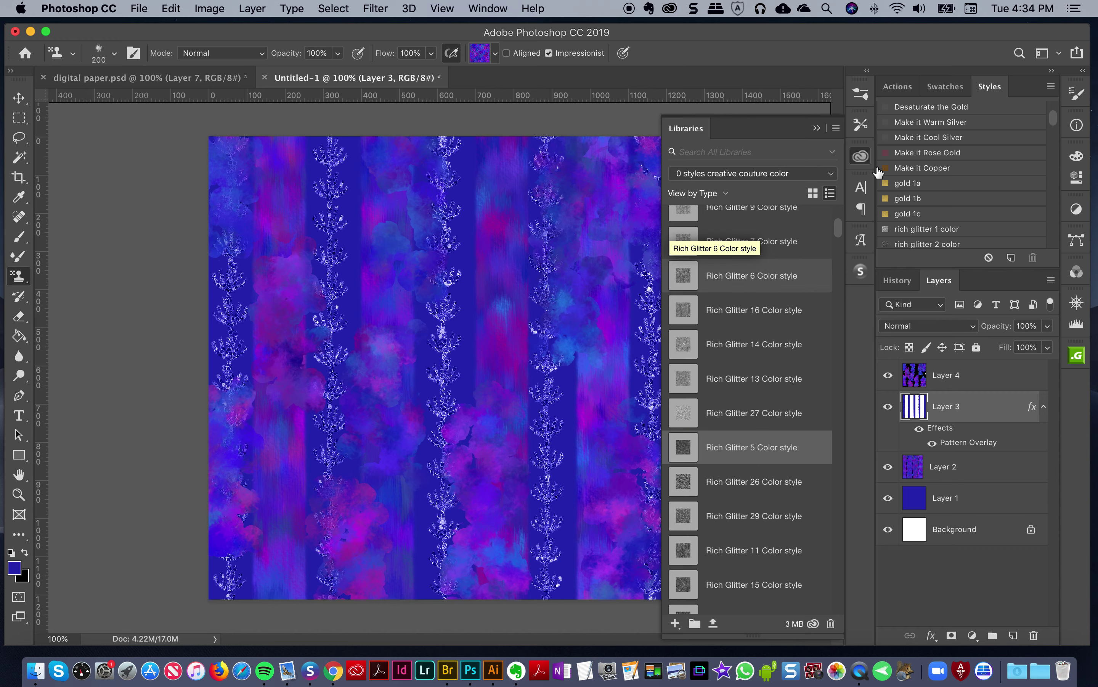
left_click(917, 183)
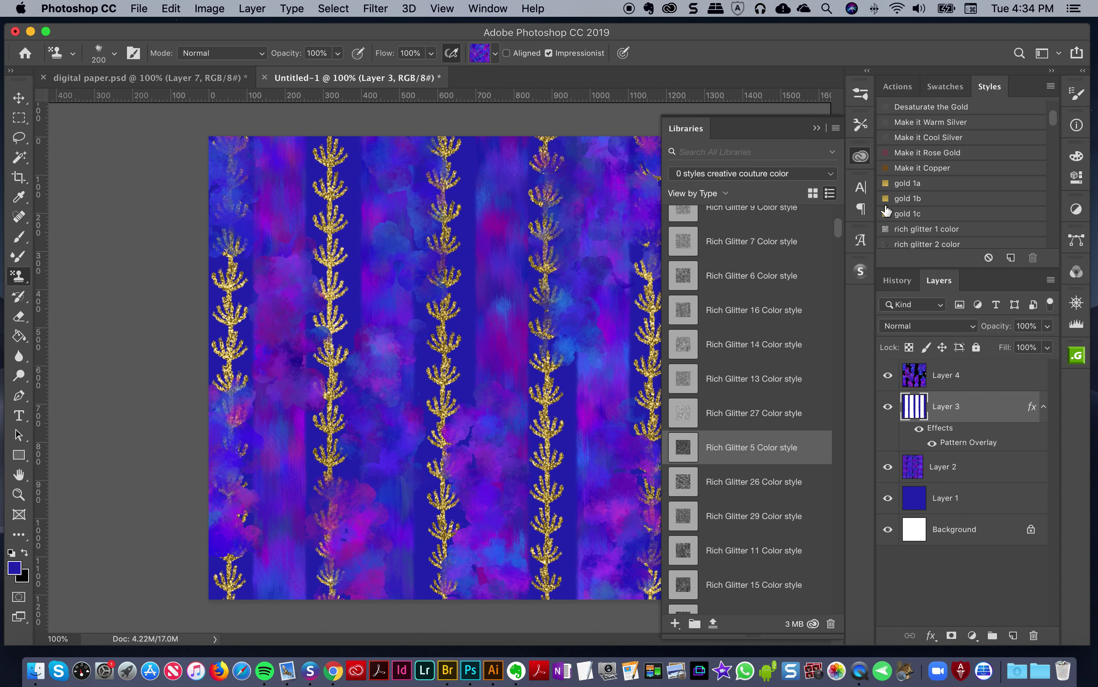
left_click(857, 160)
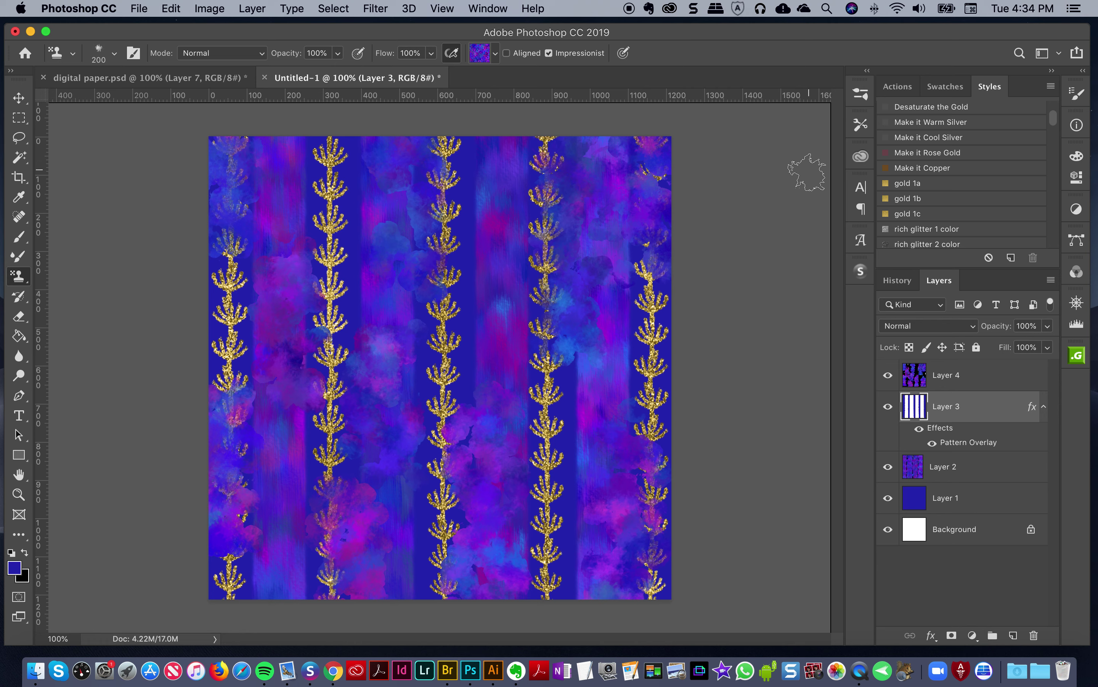